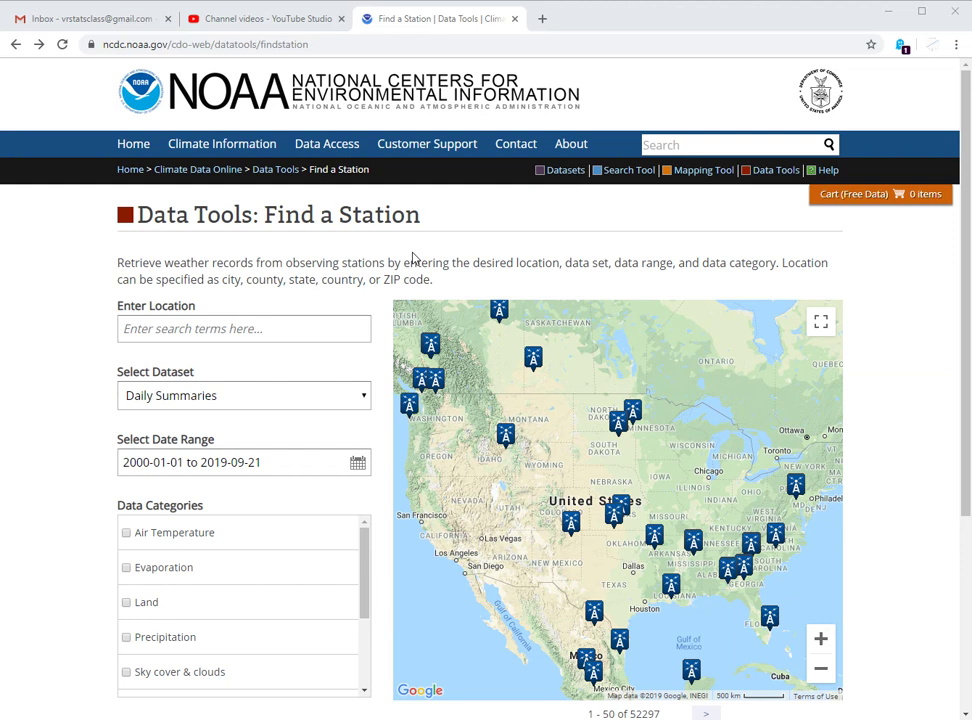
# - Search for 'portland', choose Portland, ME, USA, and keep Daily Summaries as the dataset
pyautogui.click(304, 329)
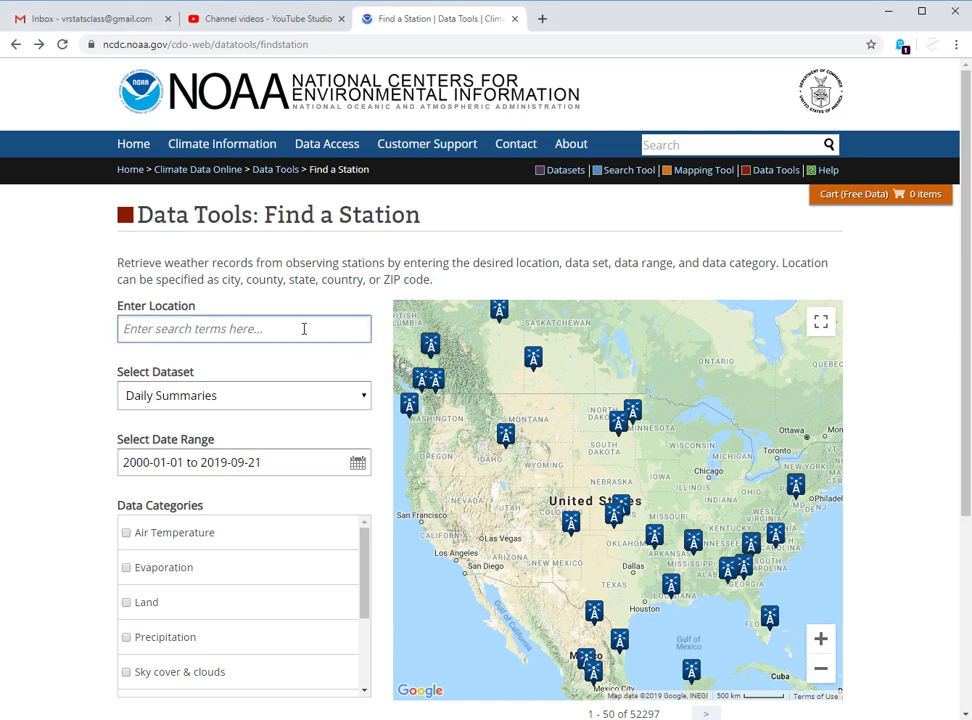
pyautogui.write('portland')
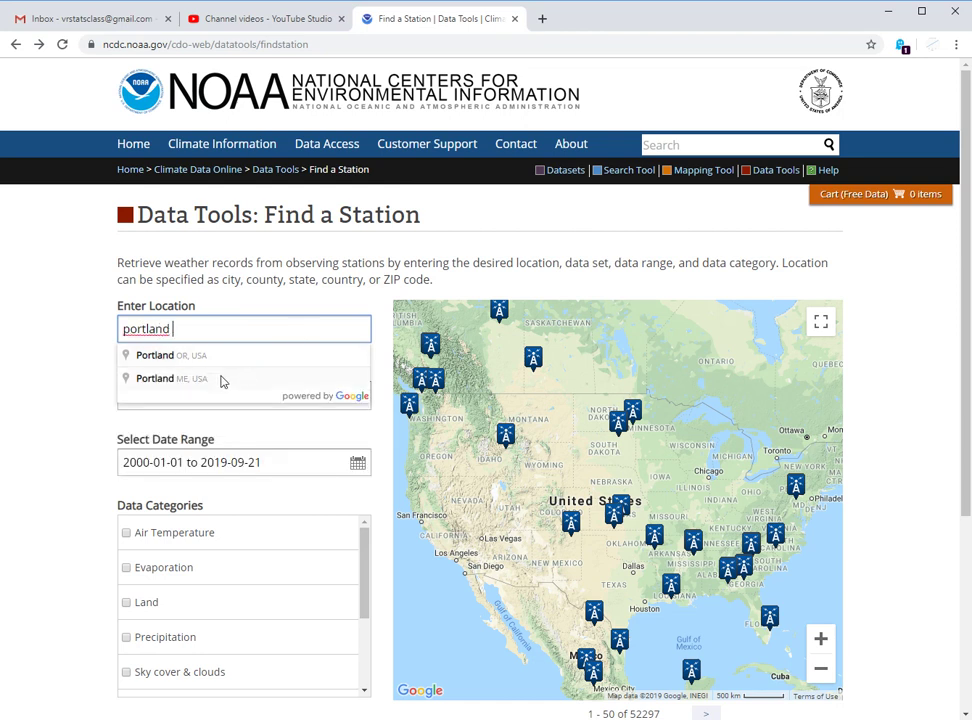
pyautogui.click(223, 379)
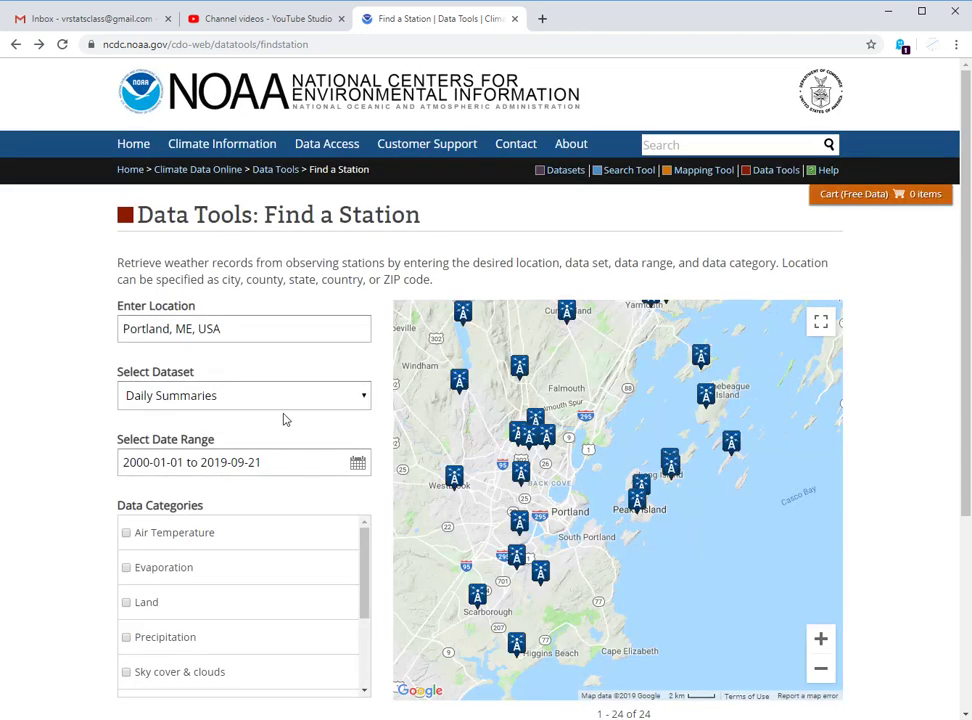
pyautogui.click(239, 398)
pyautogui.click(228, 438)
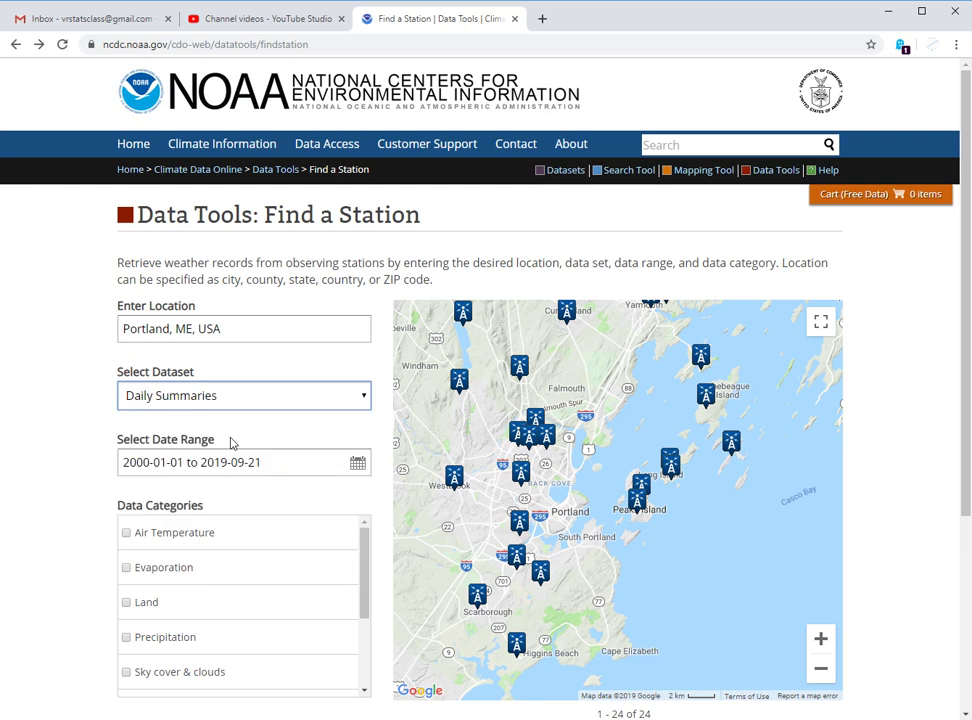
pyautogui.click(274, 466)
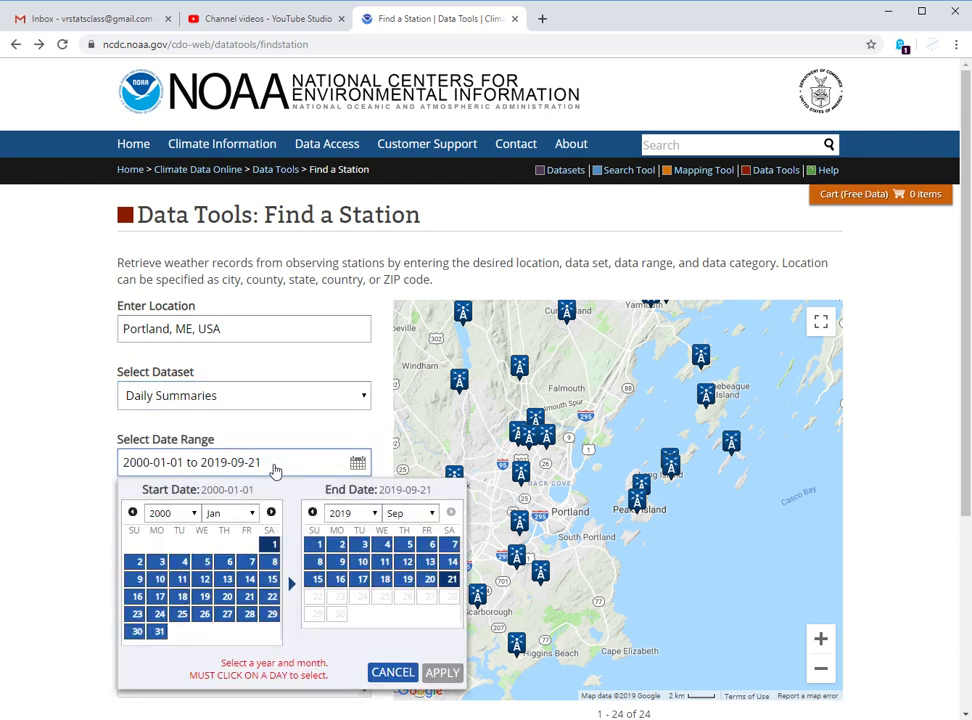
pyautogui.click(179, 518)
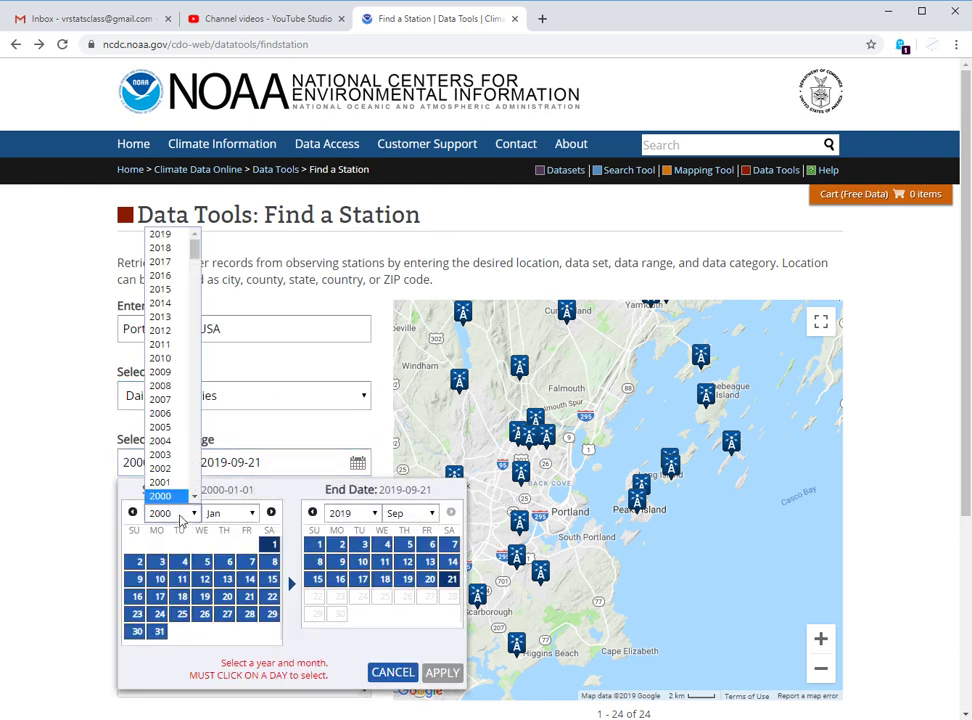
pyautogui.press('Down')
pyautogui.press('Down')
pyautogui.press('Down')
pyautogui.press('Return')
pyautogui.click(172, 516)
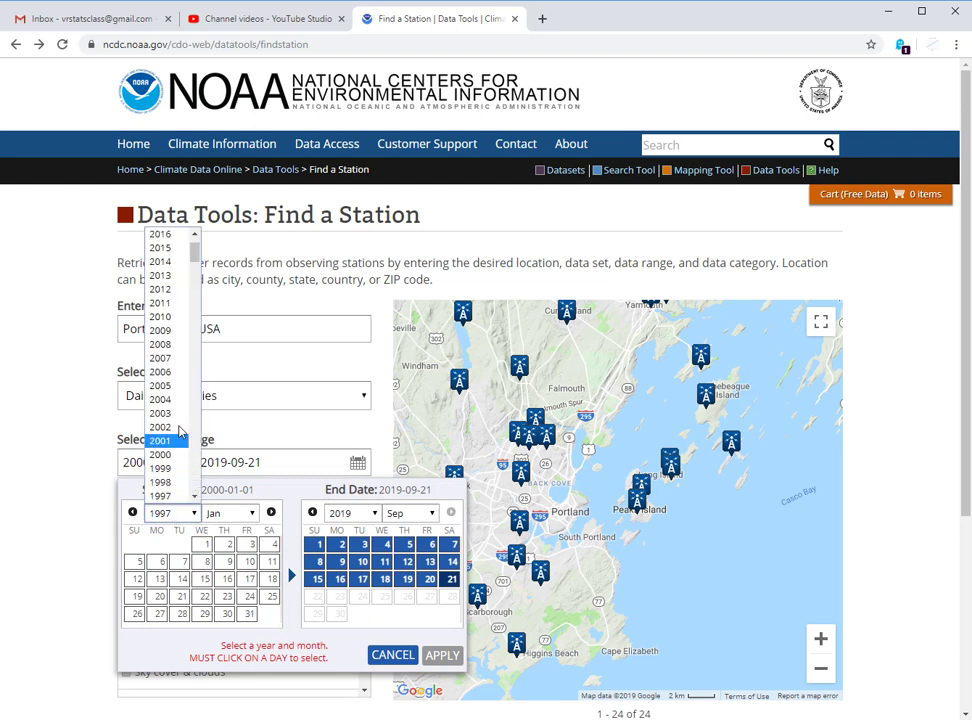
pyautogui.click(168, 454)
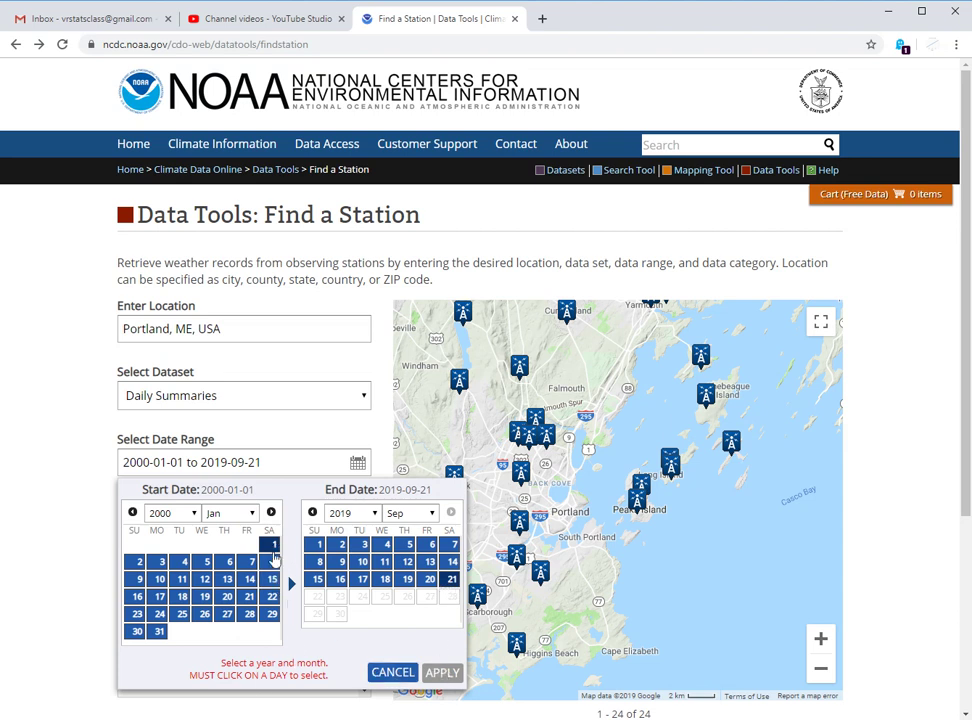
pyautogui.click(272, 548)
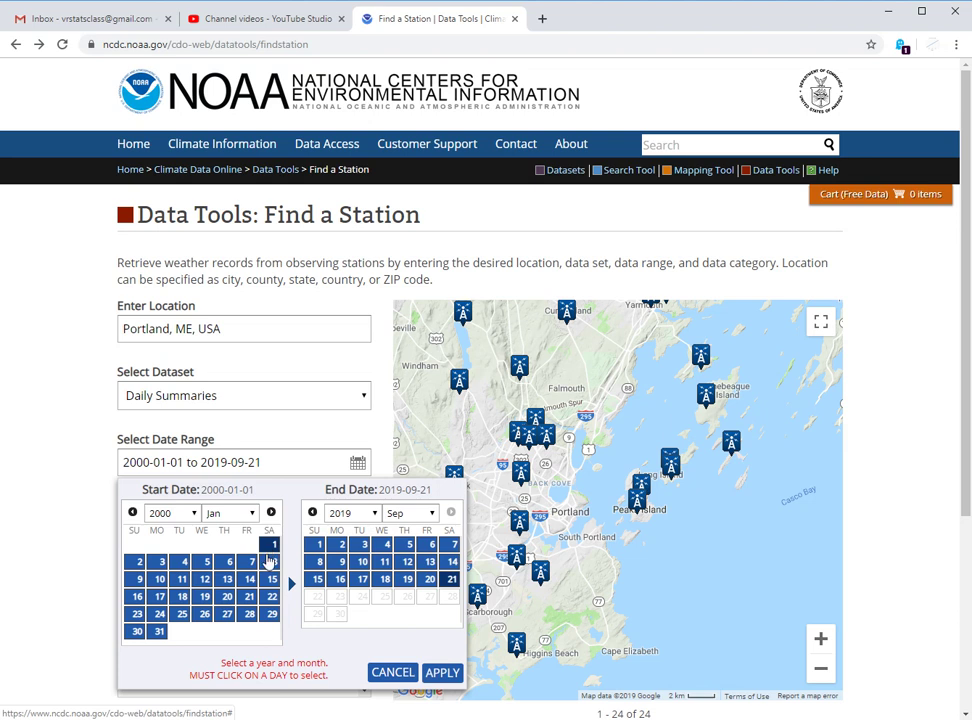
pyautogui.click(440, 677)
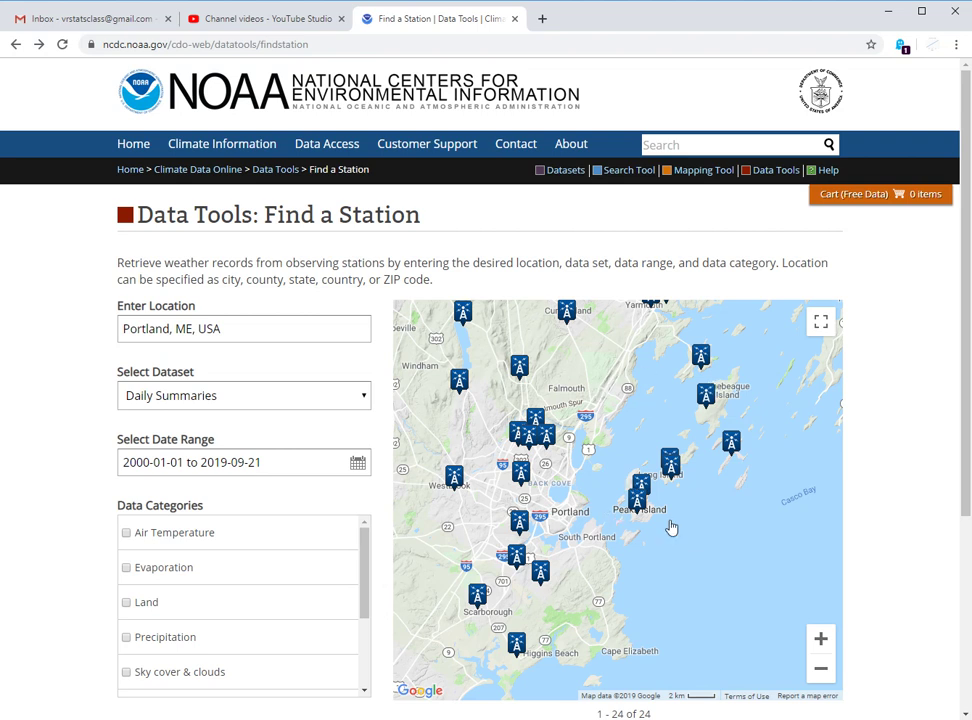
# - Check the Peaks Island and Portland 4.8 W stations, then add Portland Jetport to the cart
pyautogui.click(643, 485)
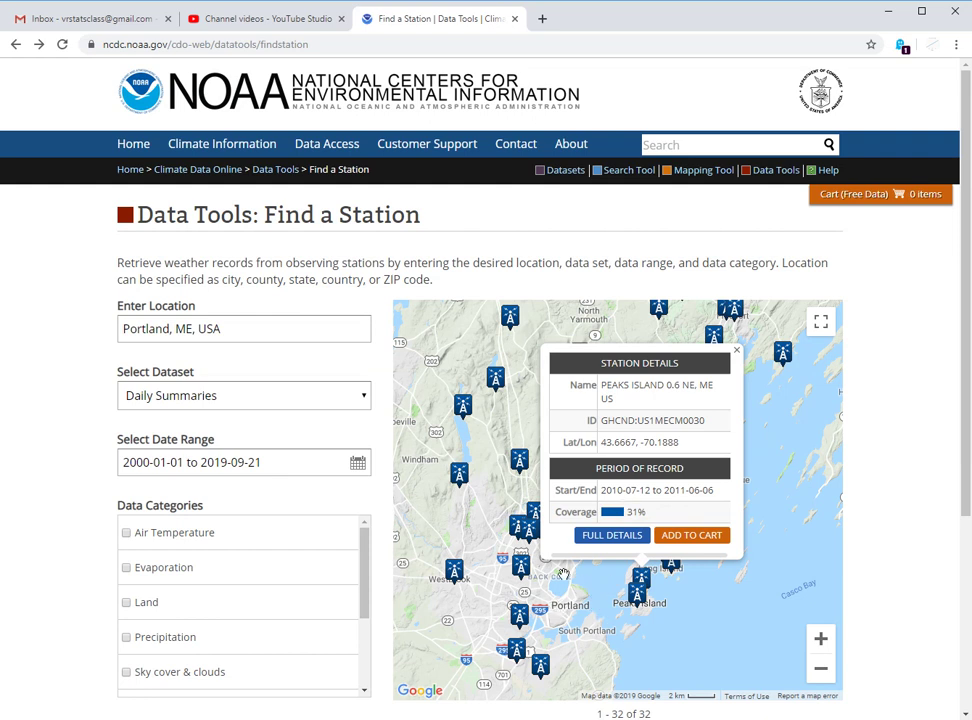
pyautogui.click(519, 572)
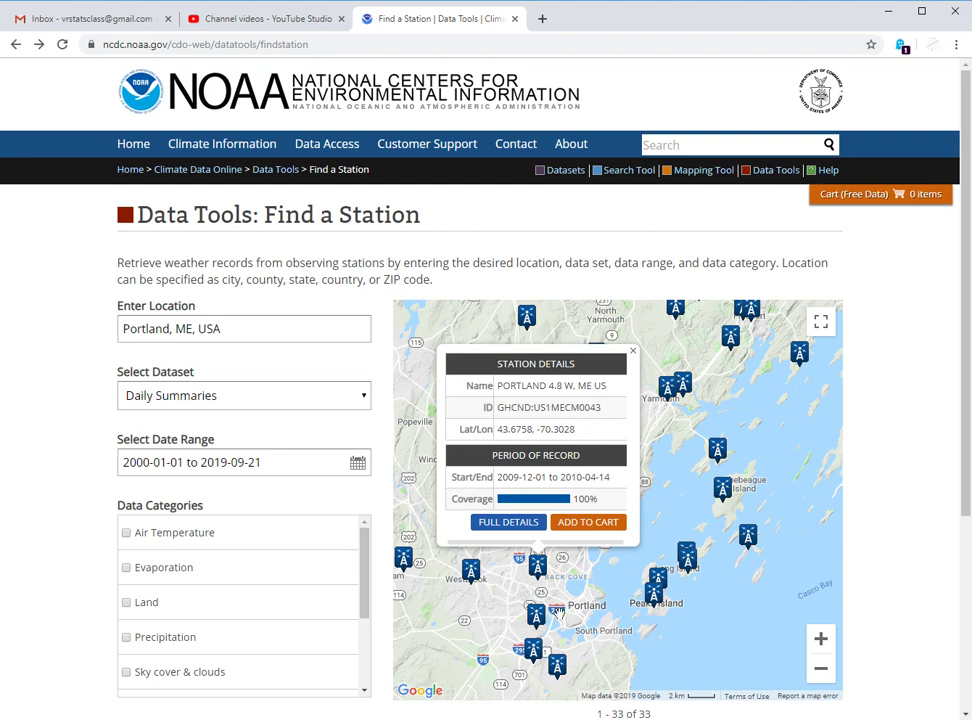
pyautogui.click(537, 617)
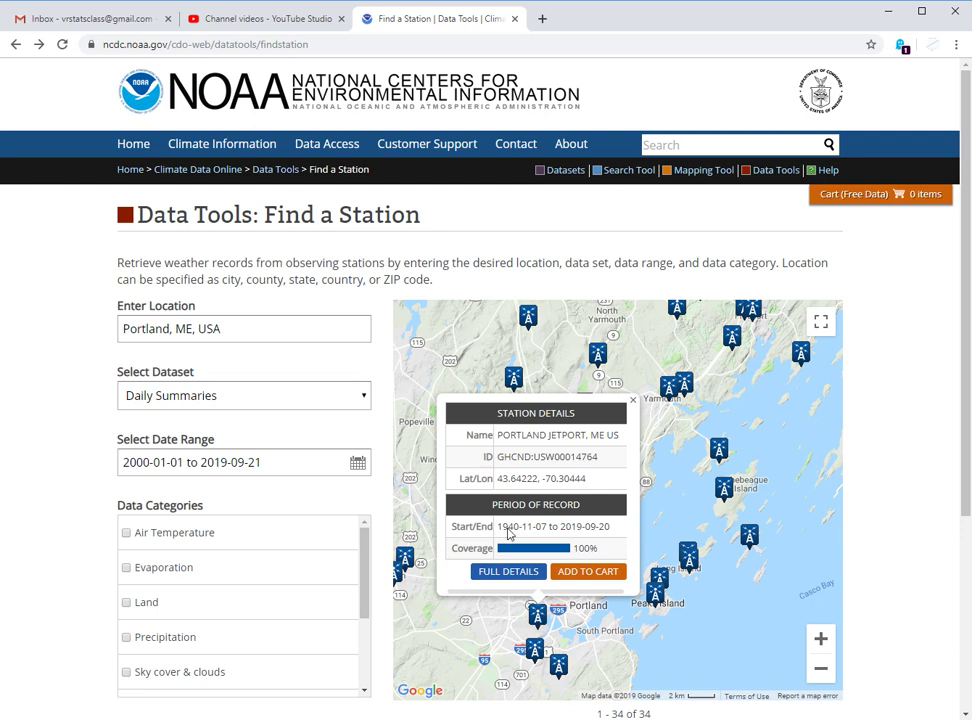
pyautogui.click(587, 578)
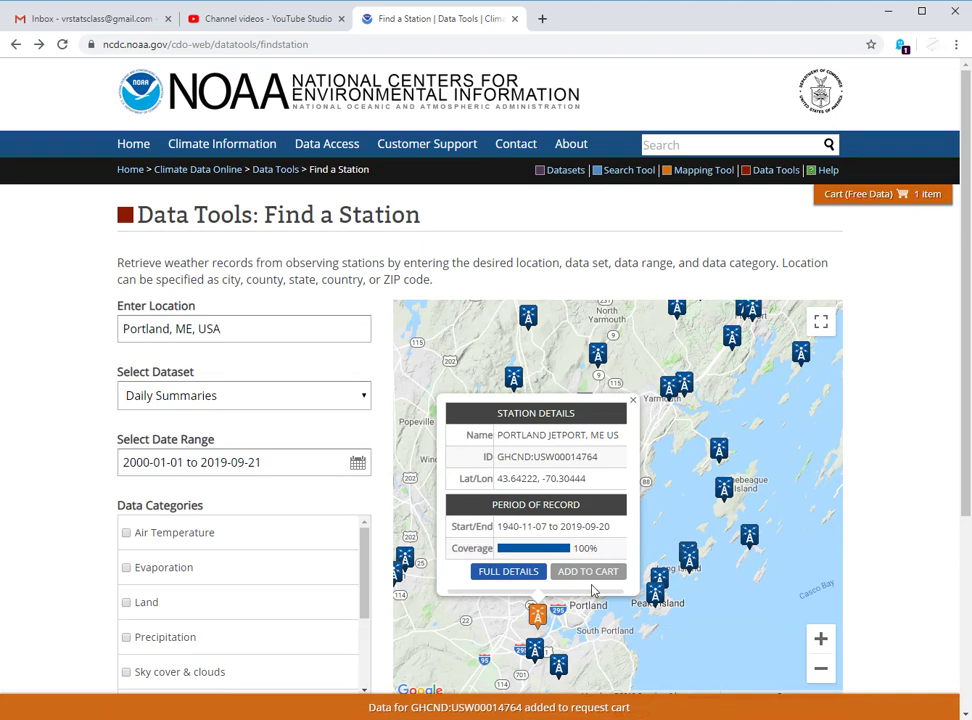
pyautogui.moveTo(861, 208)
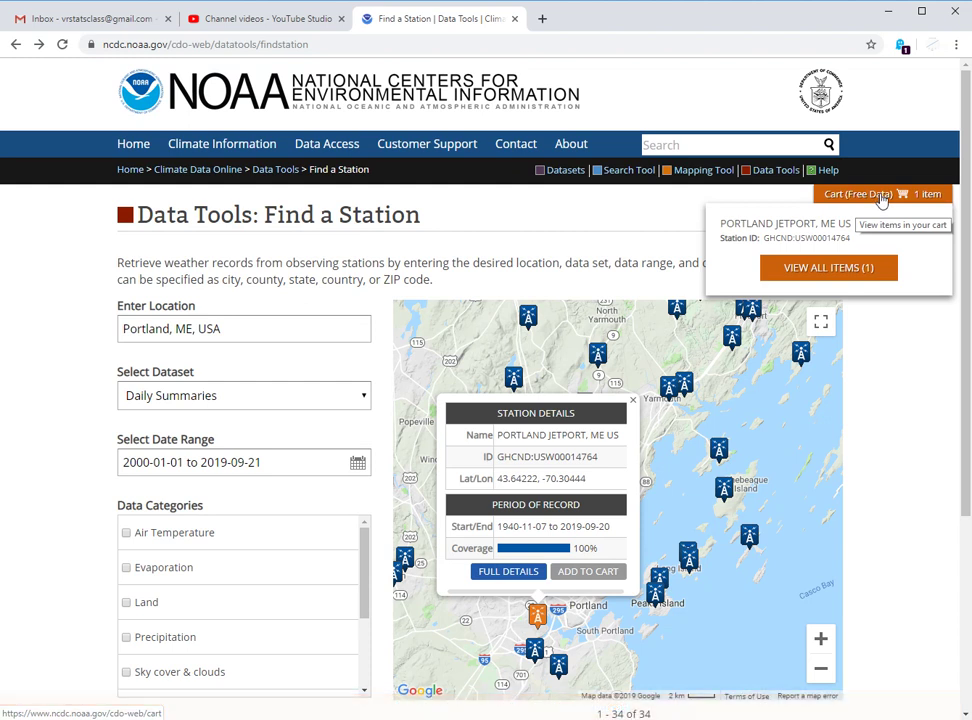
# - Open the cart and review the Custom GHCN-Daily CSV order
pyautogui.click(881, 197)
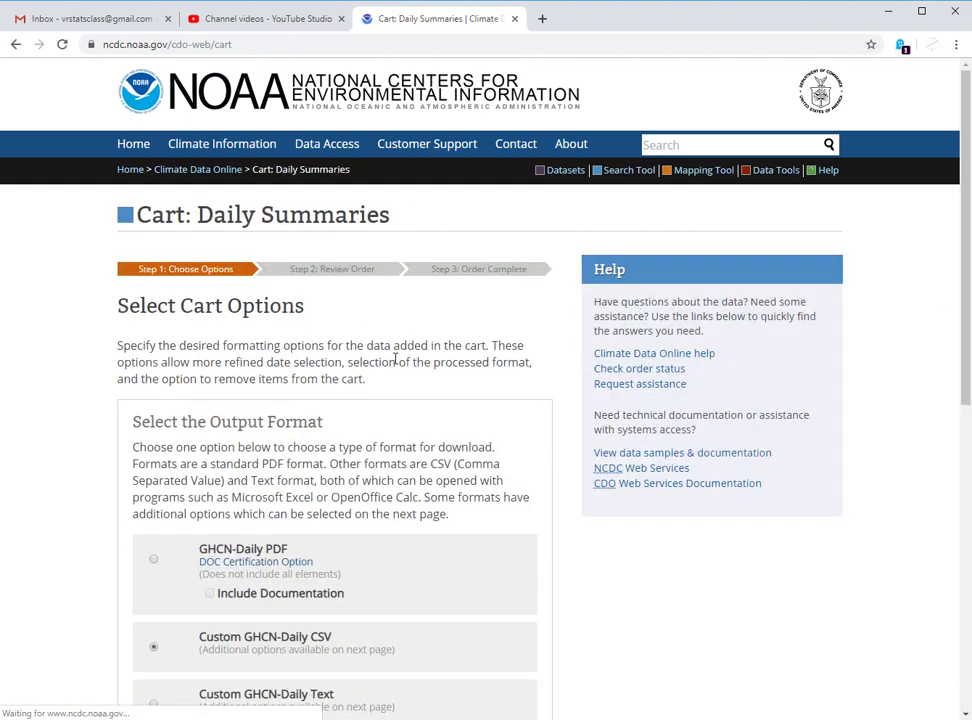
pyautogui.scroll(-3, 380, 349)
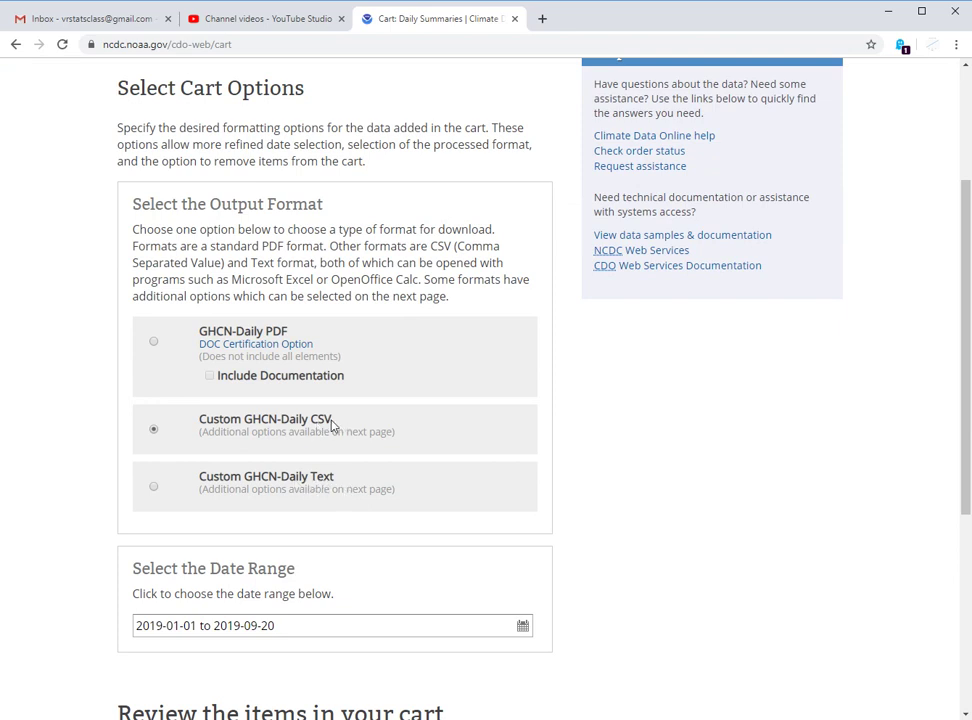
pyautogui.scroll(-2, 333, 425)
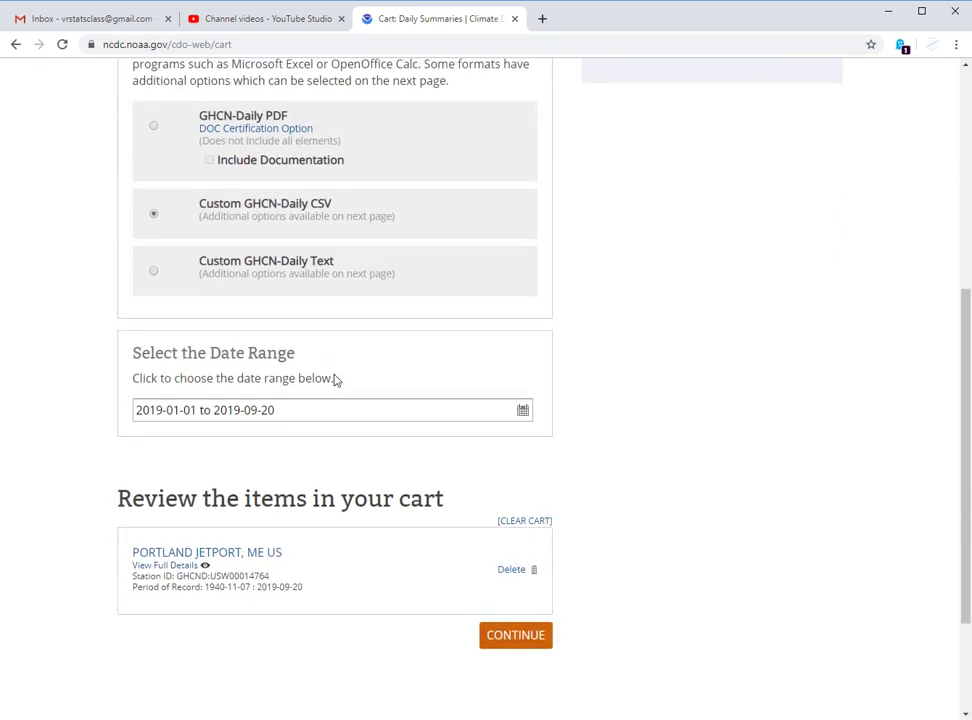
# - Apply a 2000-01-01 to 2019-09-20 date range and continue to the custom options
pyautogui.click(291, 411)
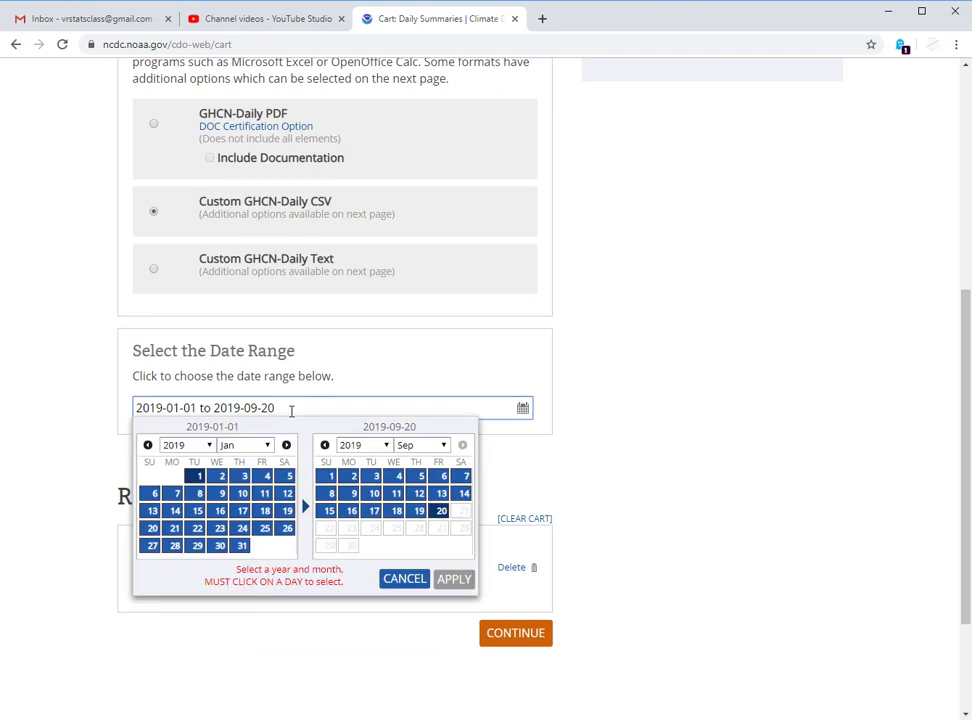
pyautogui.click(190, 445)
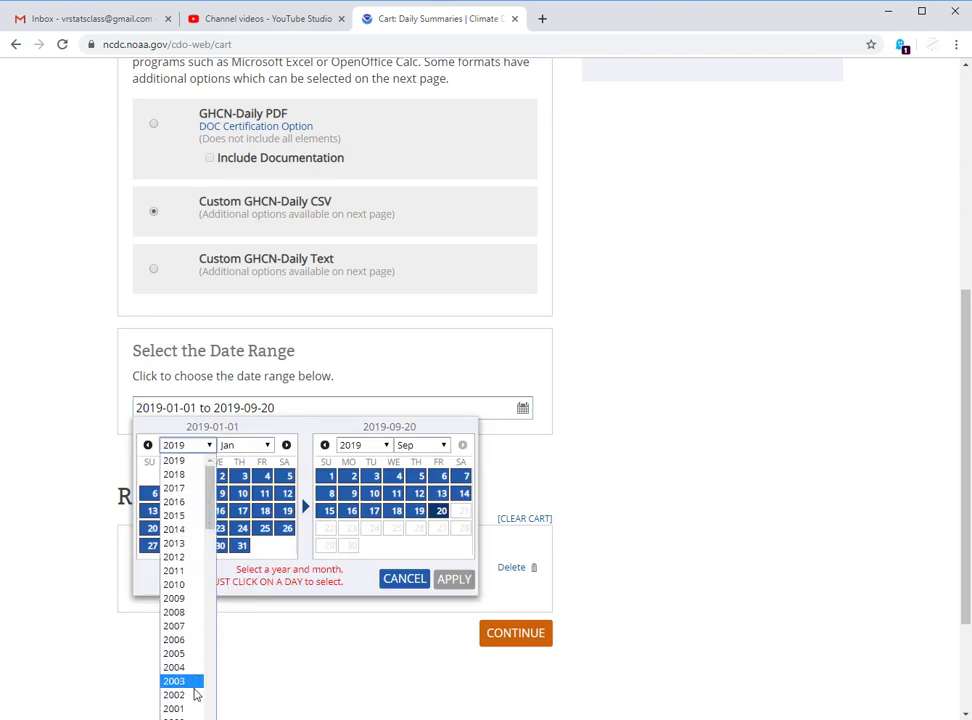
pyautogui.scroll(-3, 191, 684)
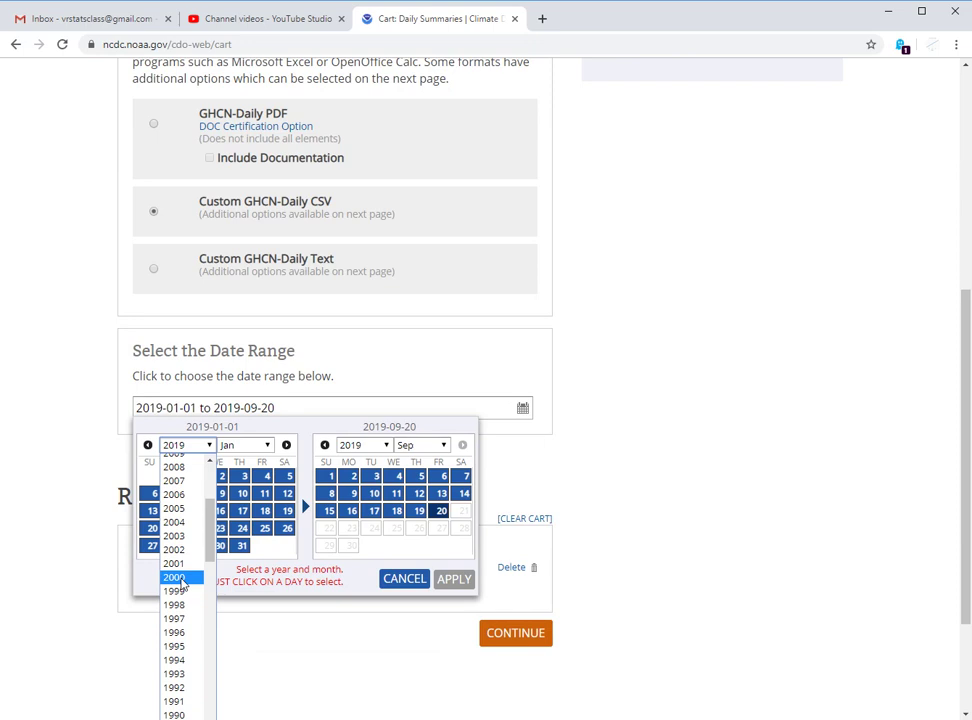
pyautogui.click(181, 578)
pyautogui.click(284, 477)
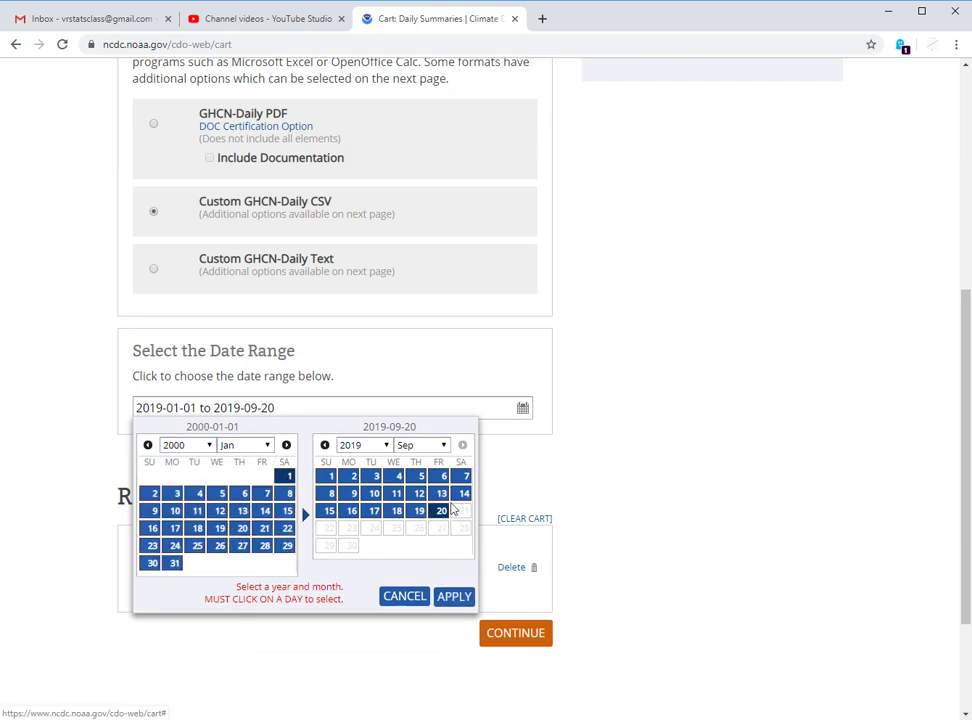
pyautogui.click(455, 599)
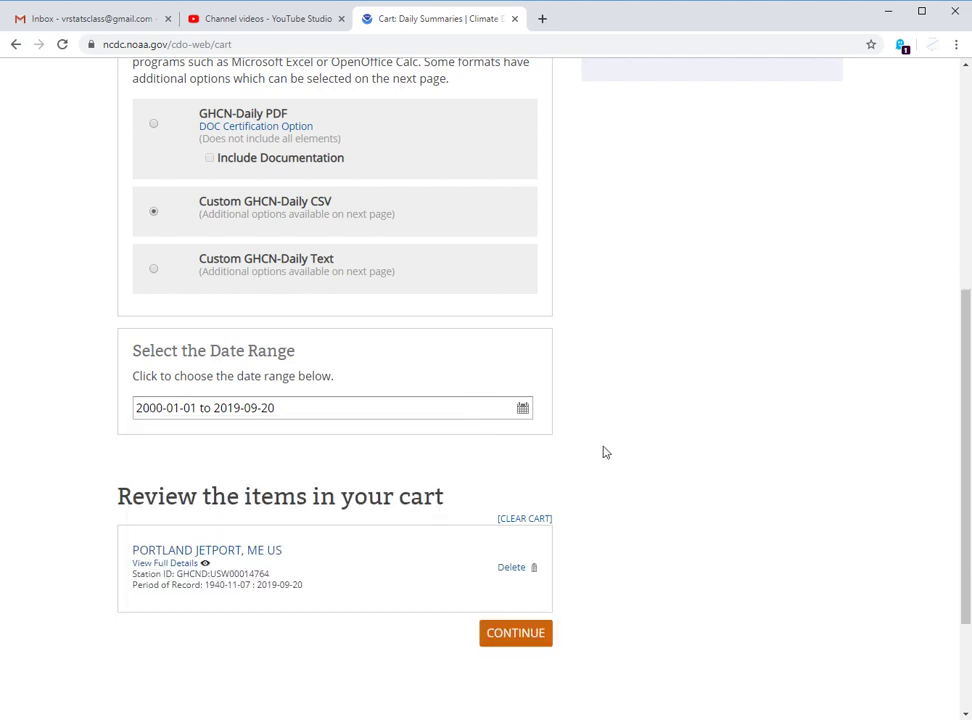
pyautogui.scroll(-2, 603, 452)
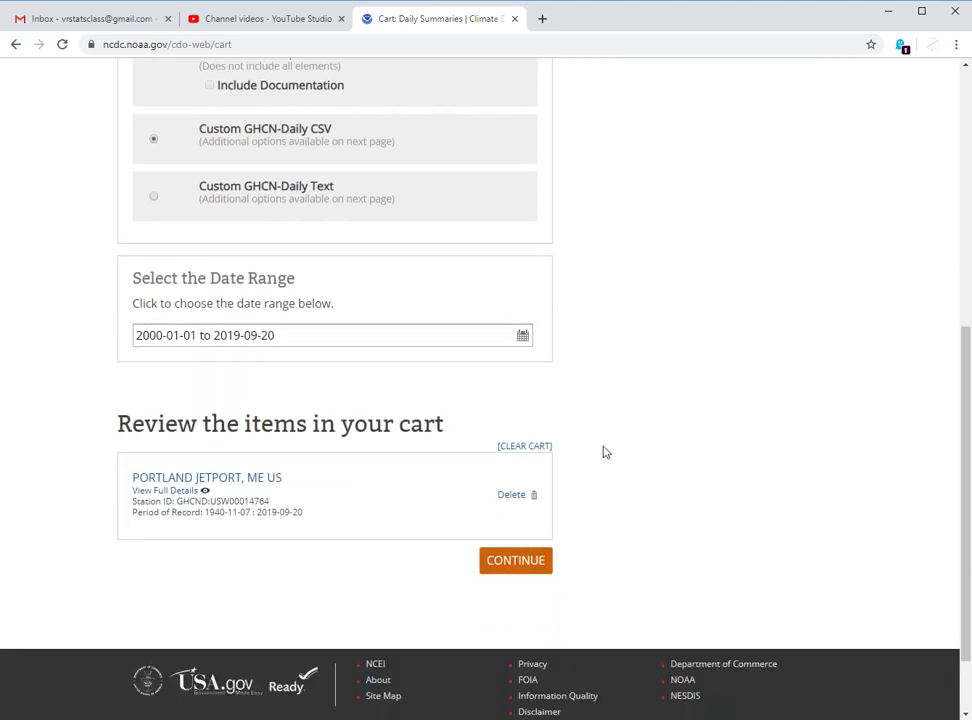
pyautogui.click(518, 563)
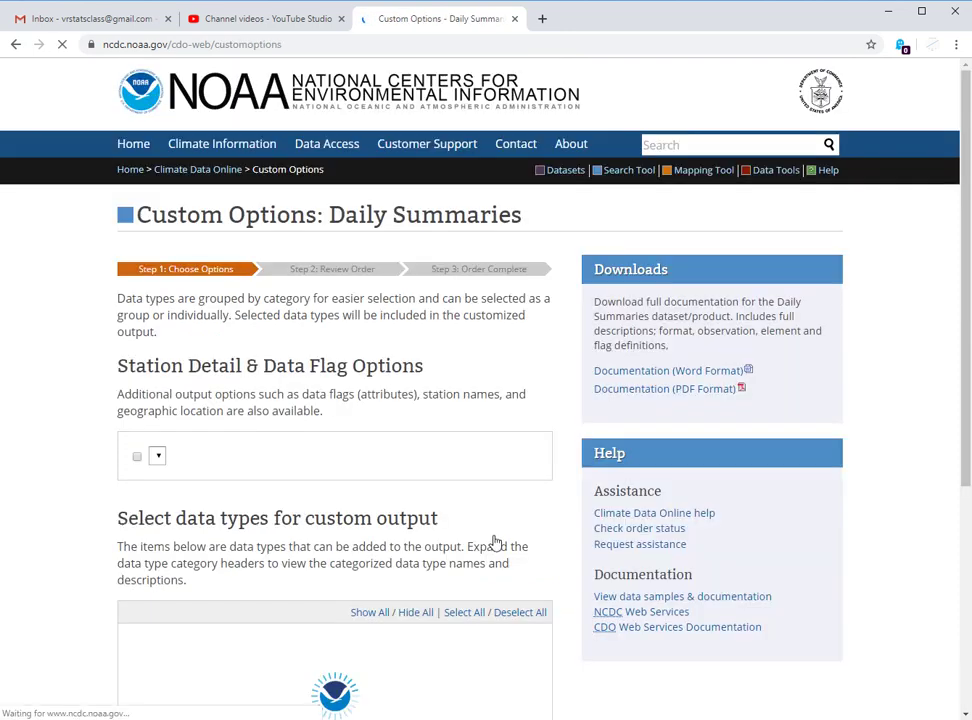
# - Add Geographic Location to the station details and keep Units set to Standard
pyautogui.scroll(-3, 99, 402)
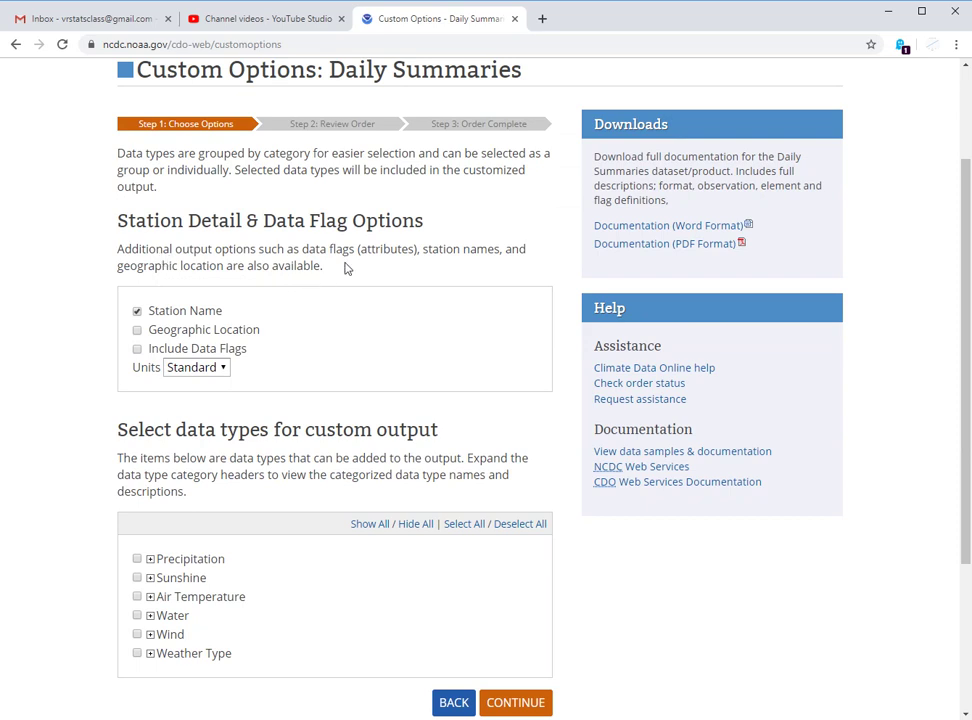
pyautogui.click(137, 330)
pyautogui.click(206, 370)
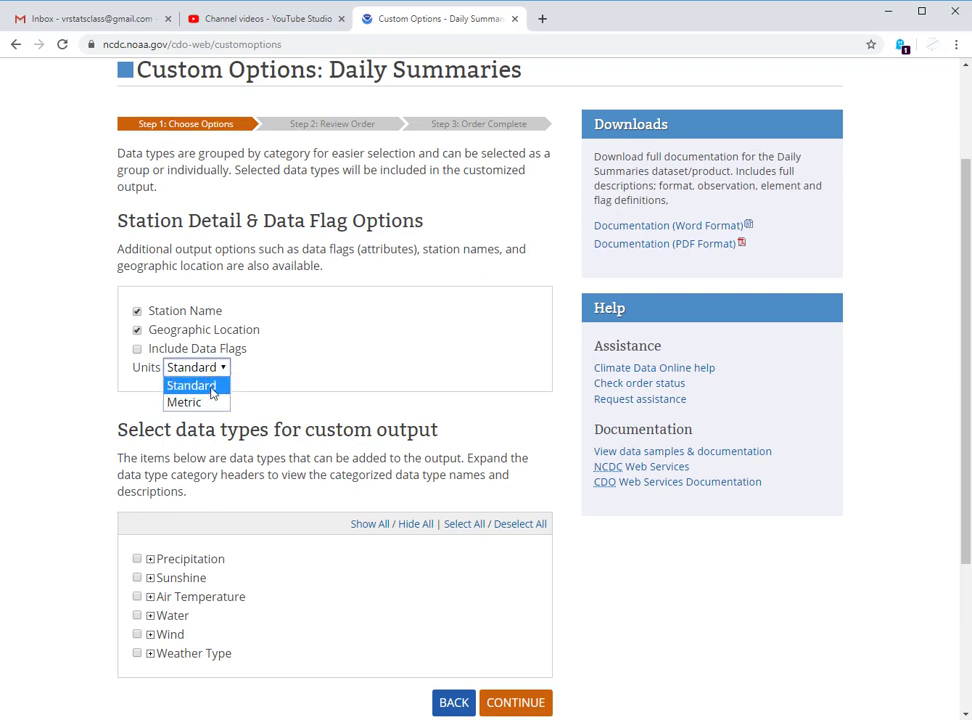
pyautogui.click(212, 386)
pyautogui.click(114, 438)
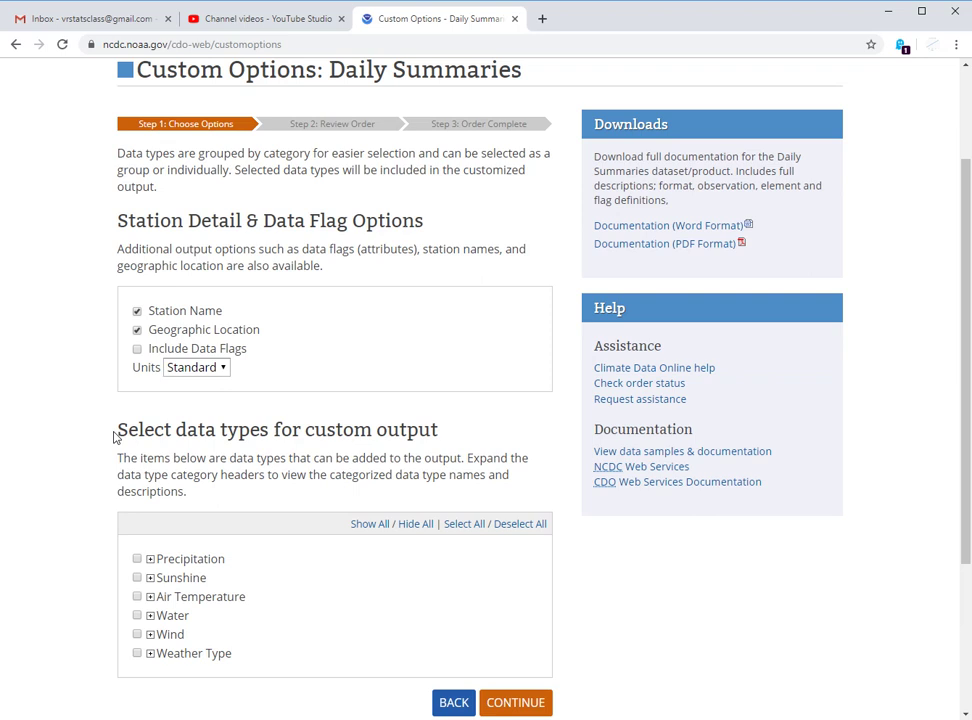
pyautogui.scroll(-1, 114, 438)
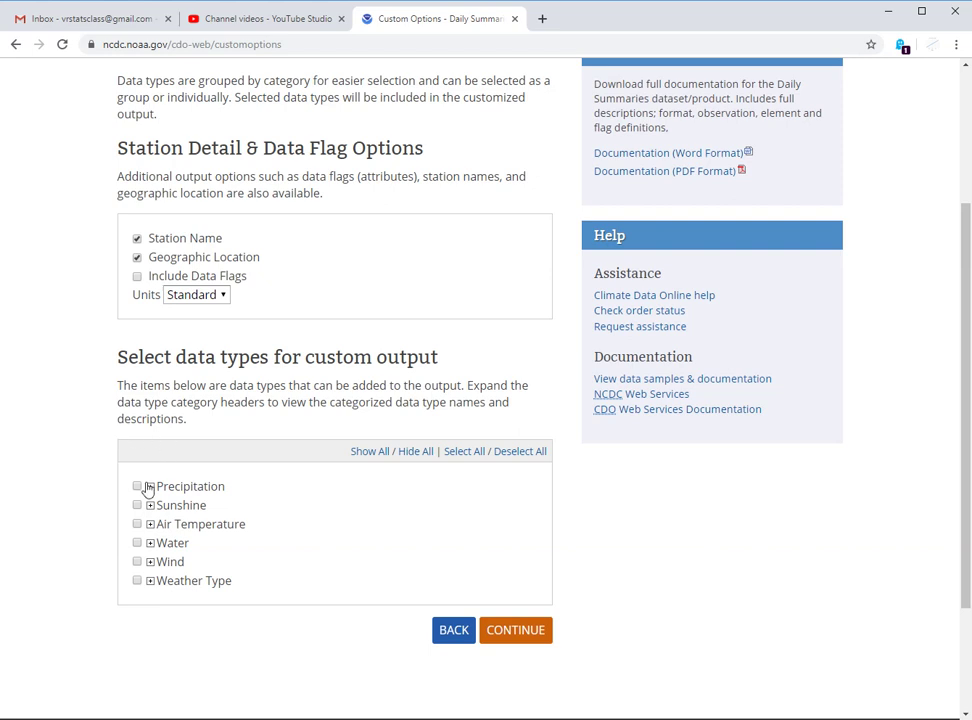
# - Expand Precipitation and add Snowfall so PRCP, SNWD and SNOW are all selected
pyautogui.click(151, 487)
pyautogui.scroll(-1, 262, 426)
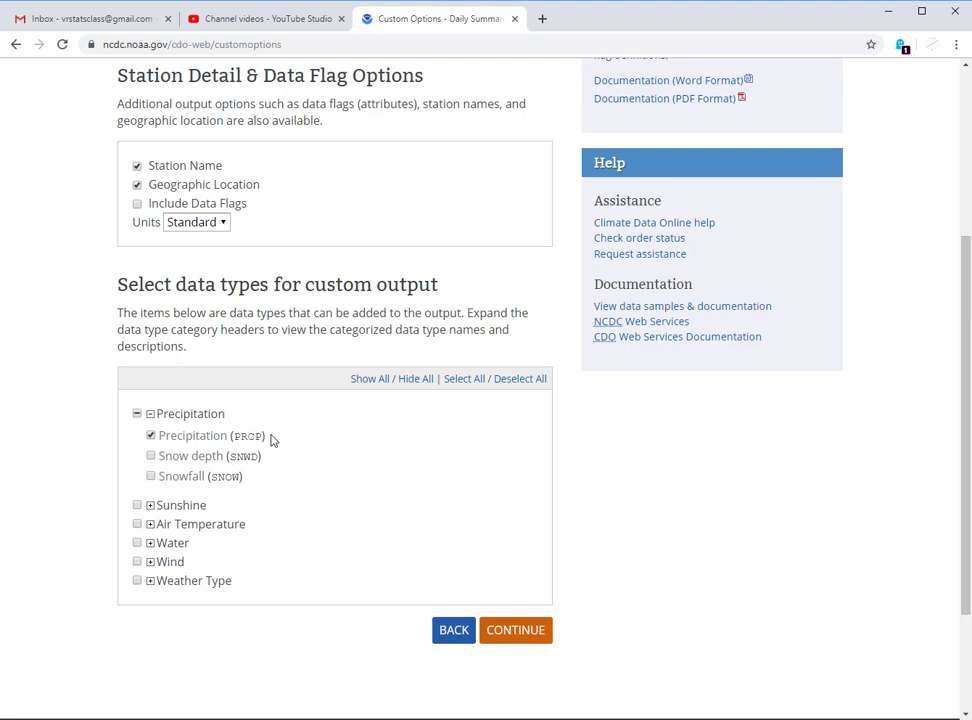
pyautogui.click(151, 477)
pyautogui.scroll(-1, 345, 456)
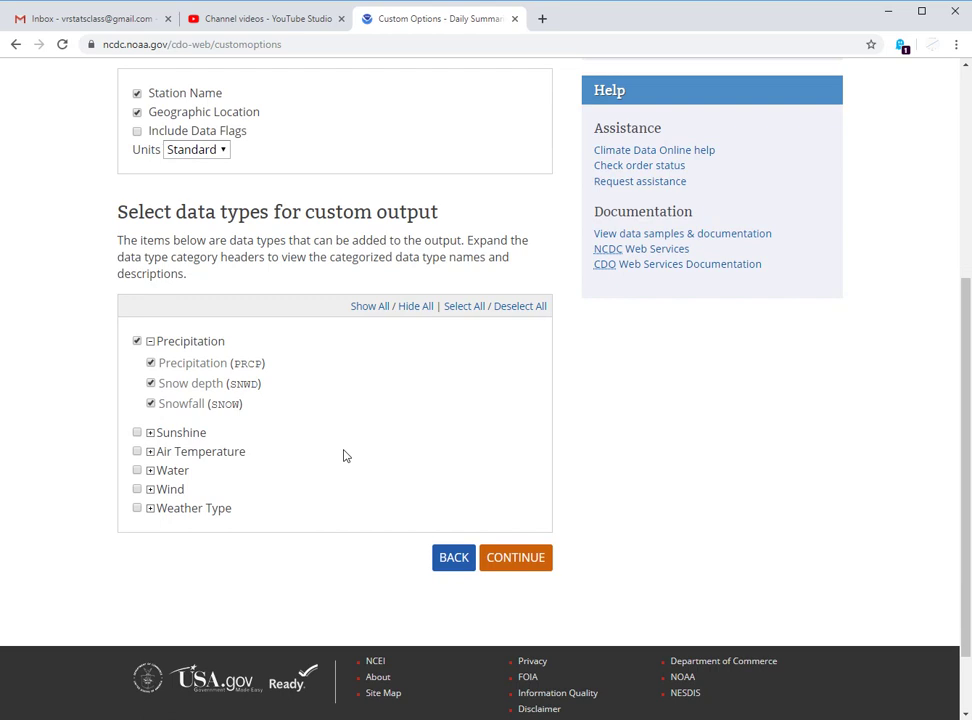
# - Select all Air Temperature types (TAVG, TMAX, TMIN) and expand the Sunshine, Water, Wind and Weather Type lists
pyautogui.click(150, 433)
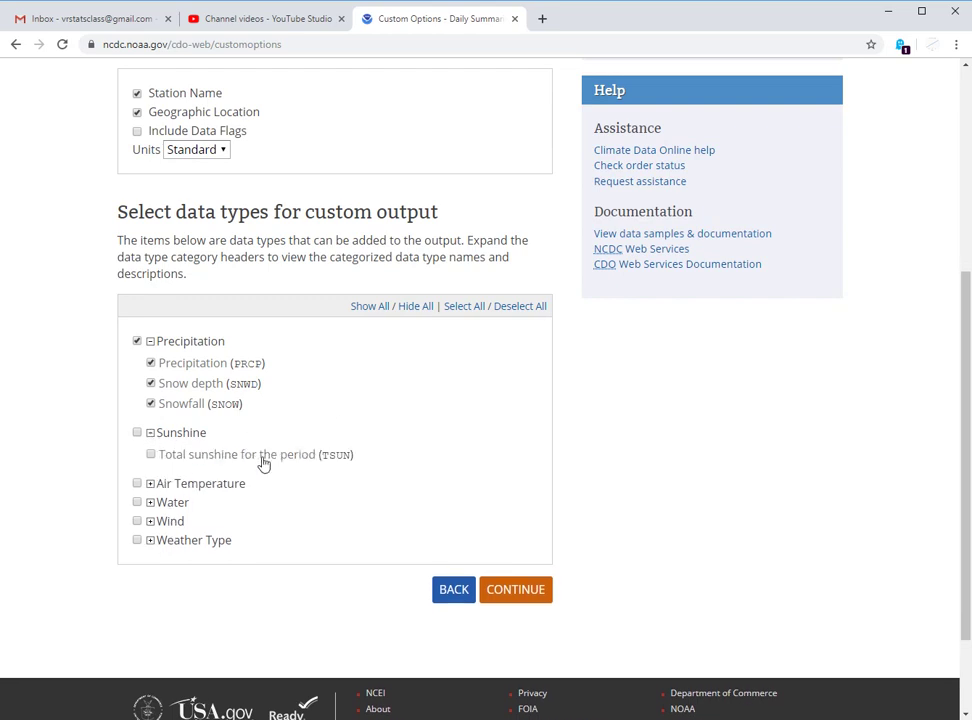
pyautogui.click(149, 484)
pyautogui.scroll(-2, 340, 430)
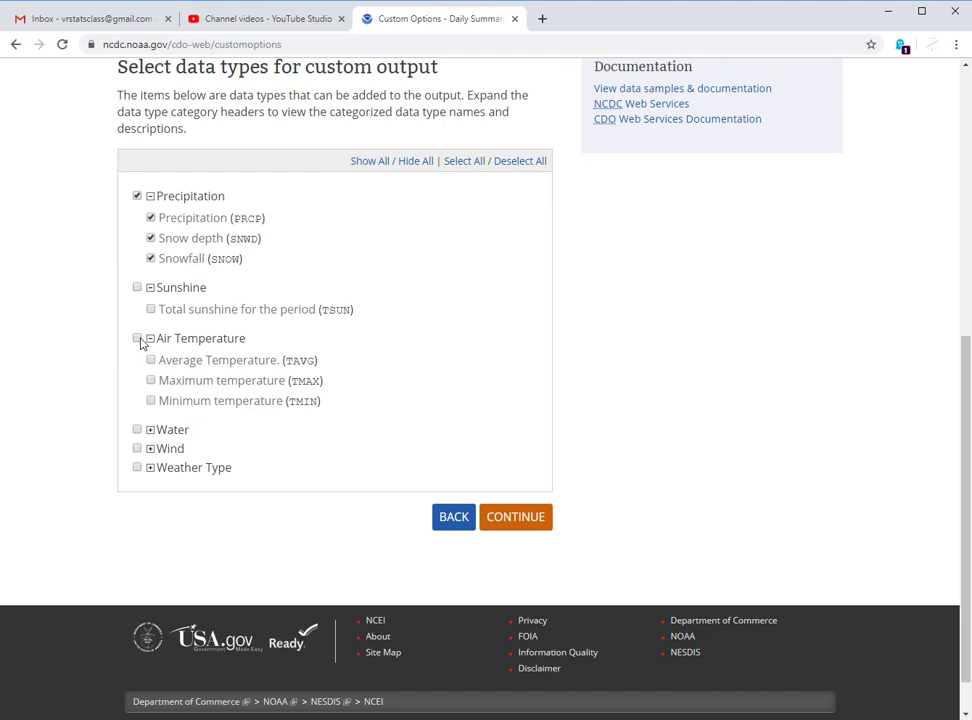
pyautogui.click(139, 340)
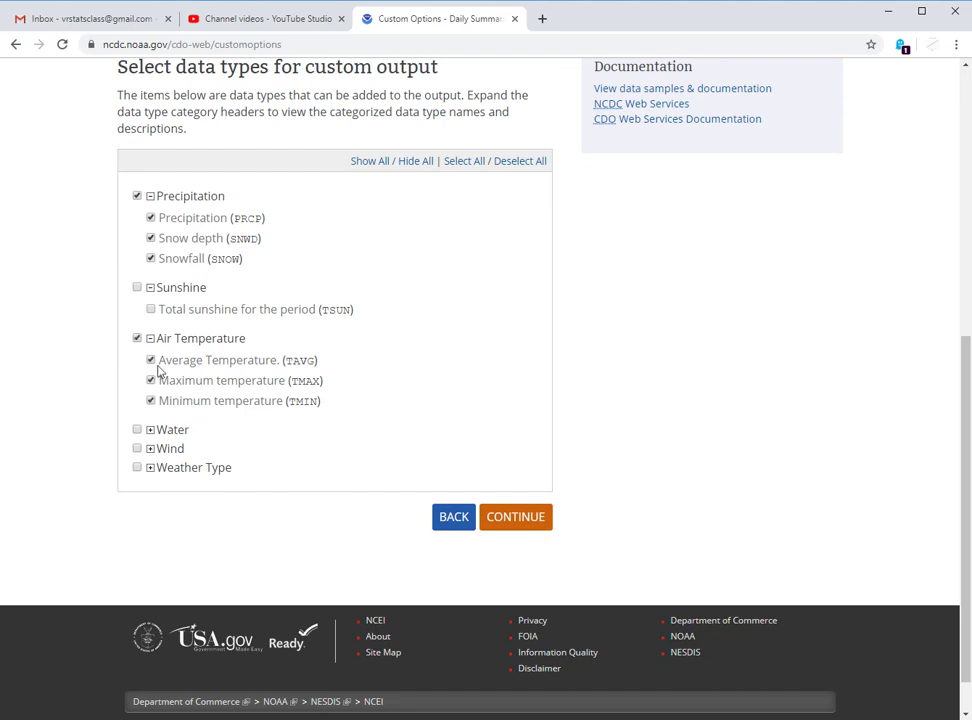
pyautogui.click(150, 430)
pyautogui.scroll(-1, 273, 425)
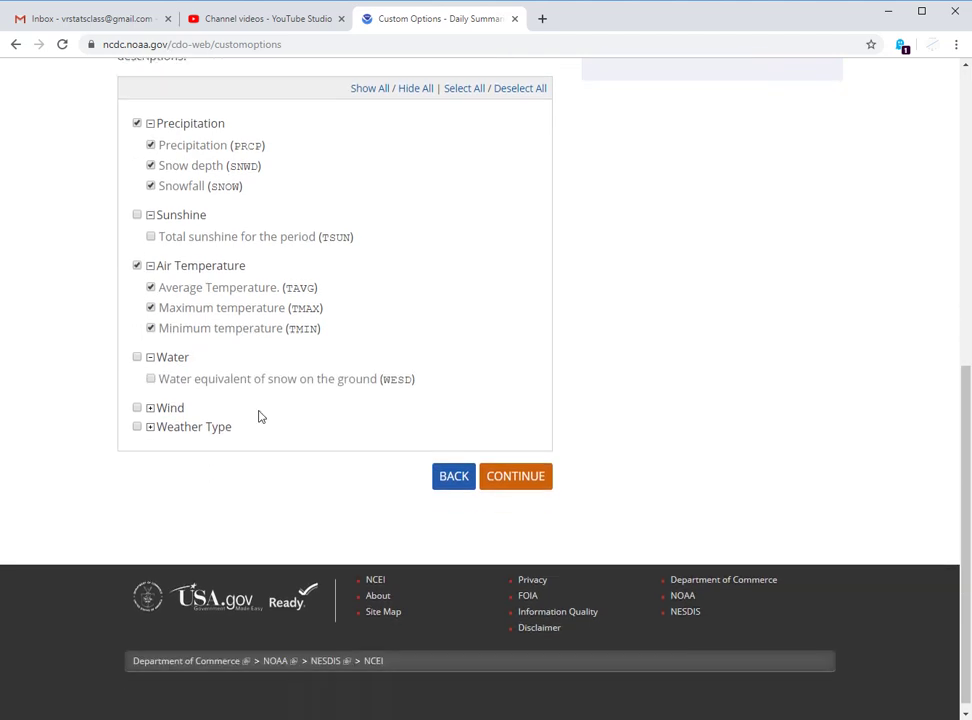
pyautogui.click(150, 409)
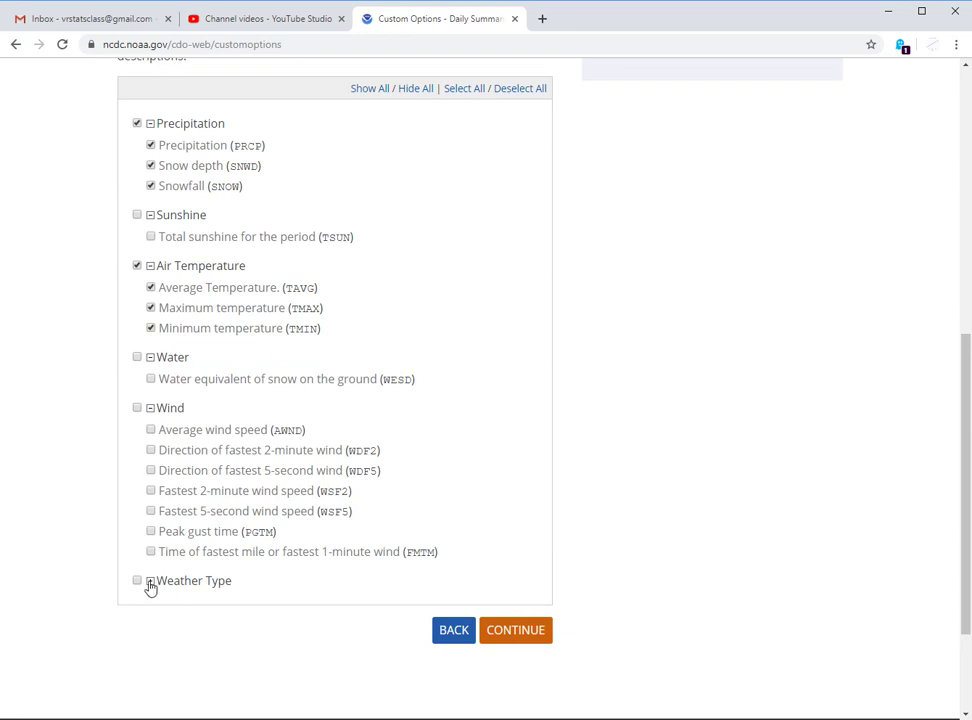
pyautogui.click(150, 581)
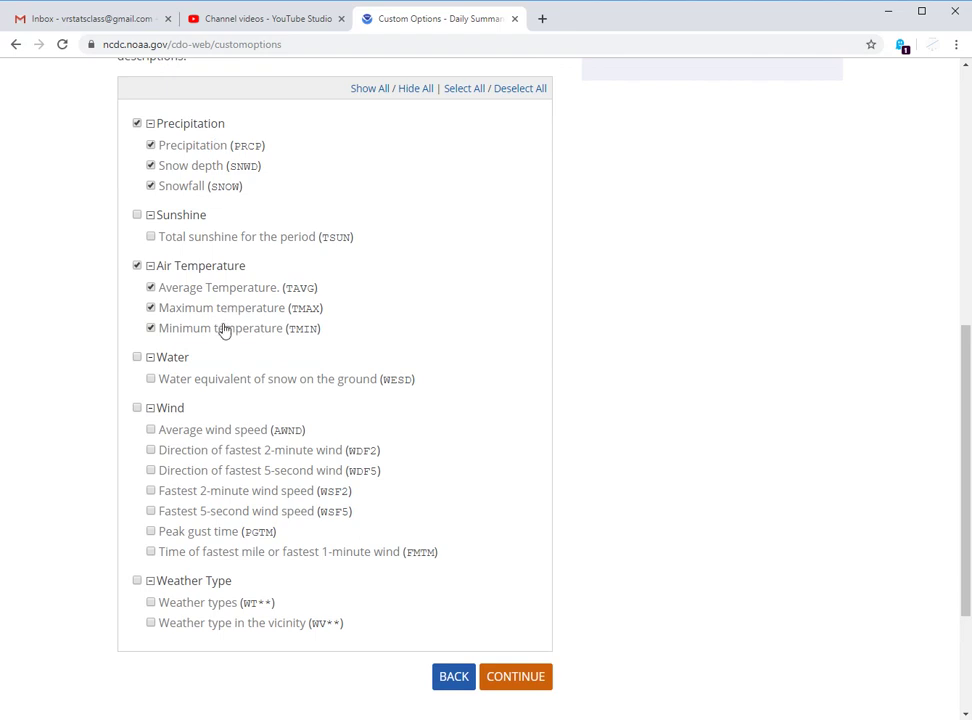
# - Enter the contact e-mail address in both fields, remember it, and submit the order
pyautogui.click(518, 680)
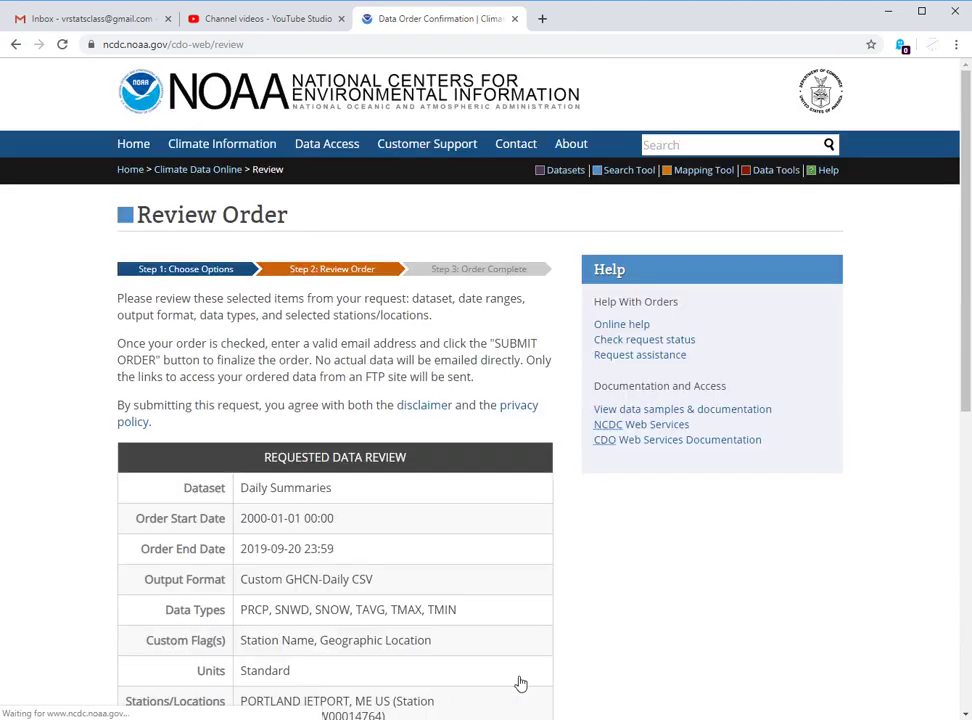
pyautogui.scroll(-1, 447, 445)
pyautogui.scroll(-5, 447, 445)
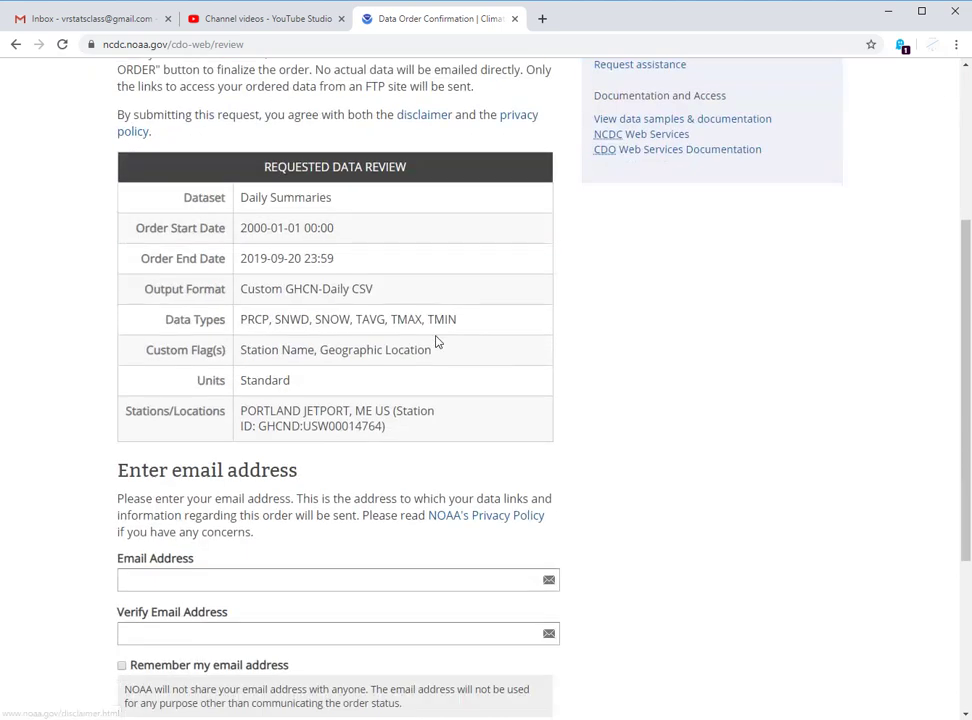
pyautogui.click(376, 433)
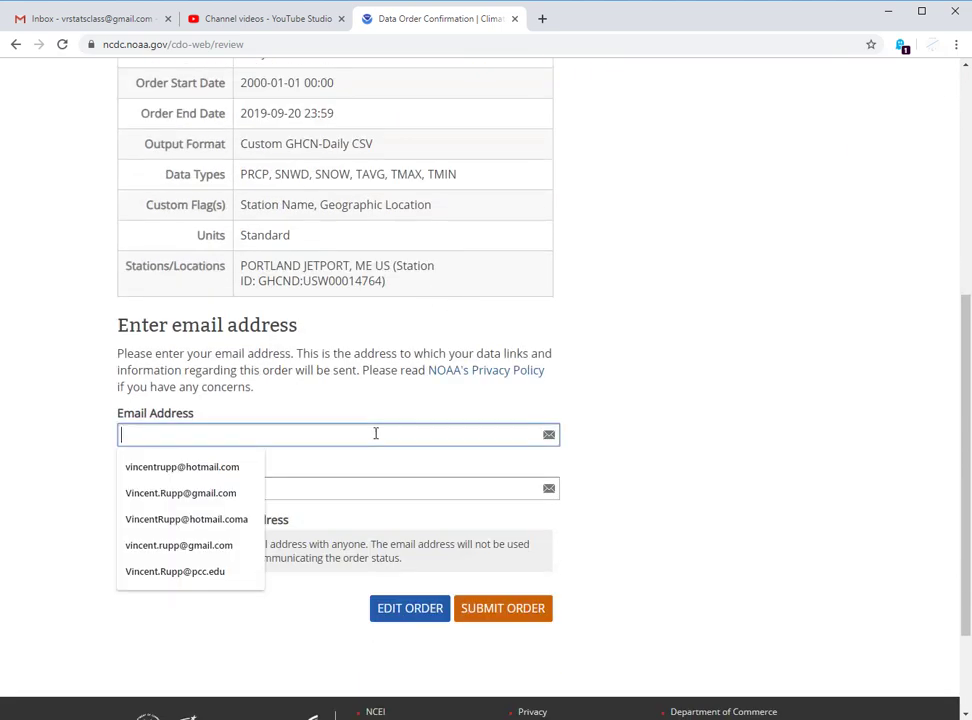
pyautogui.press('Down')
pyautogui.press('Down')
pyautogui.press('Down')
pyautogui.press('Down')
pyautogui.press('Up')
pyautogui.press('Up')
pyautogui.press('Up')
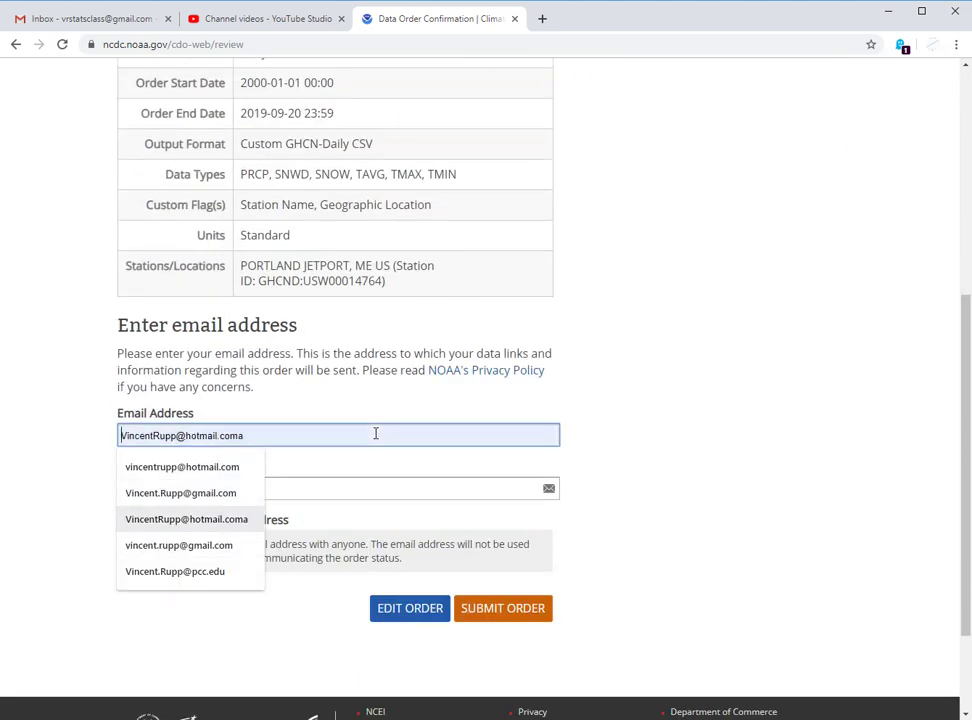
pyautogui.press('Escape')
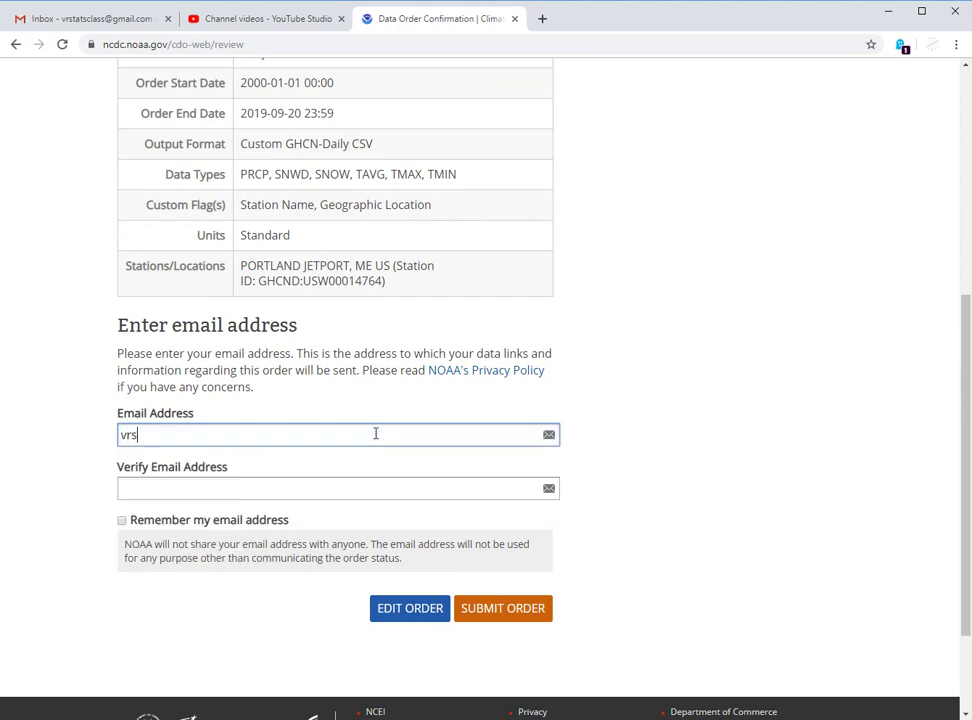
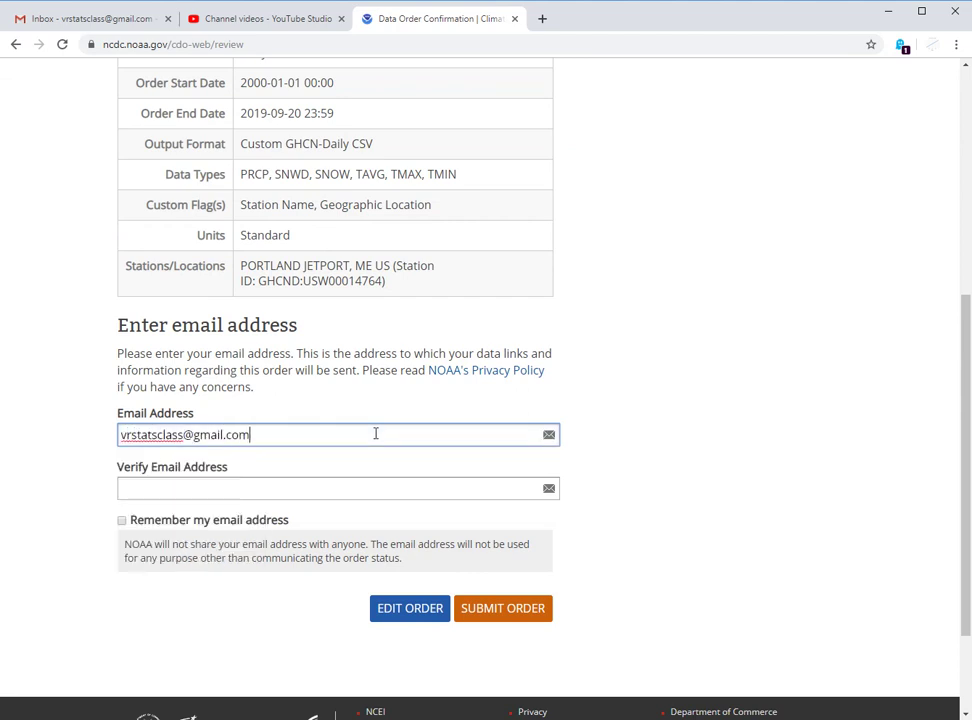
pyautogui.press('Tab')
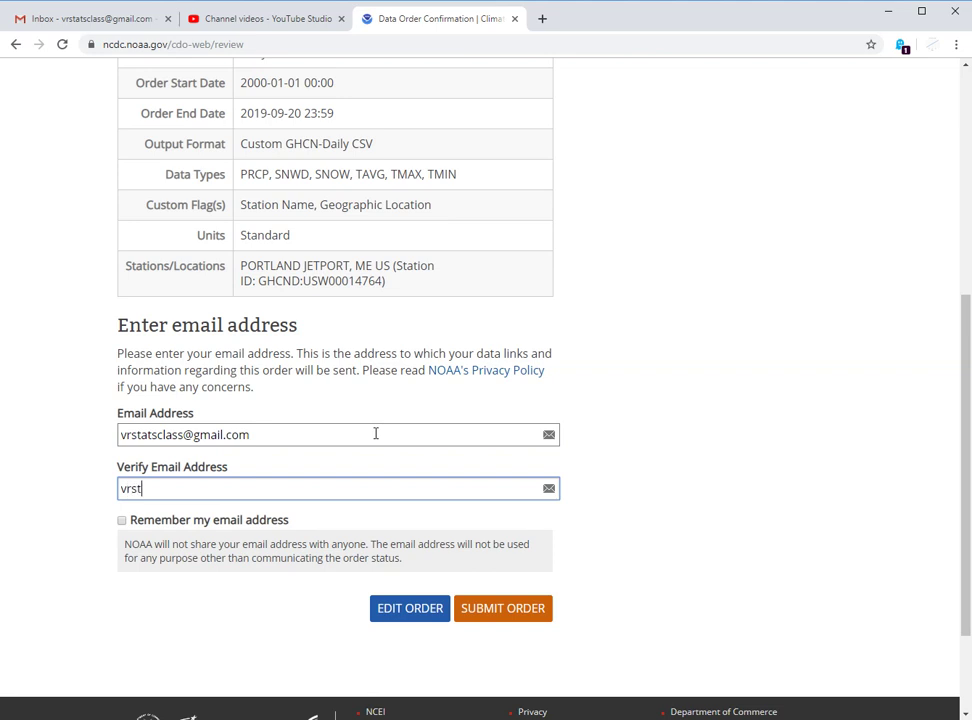
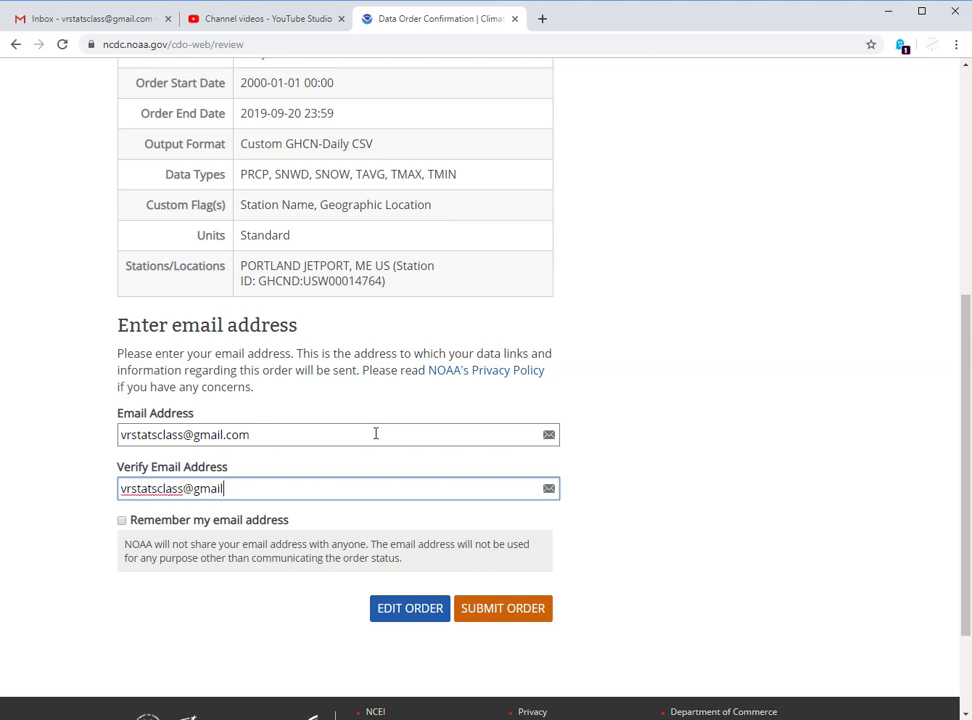
pyautogui.click(122, 520)
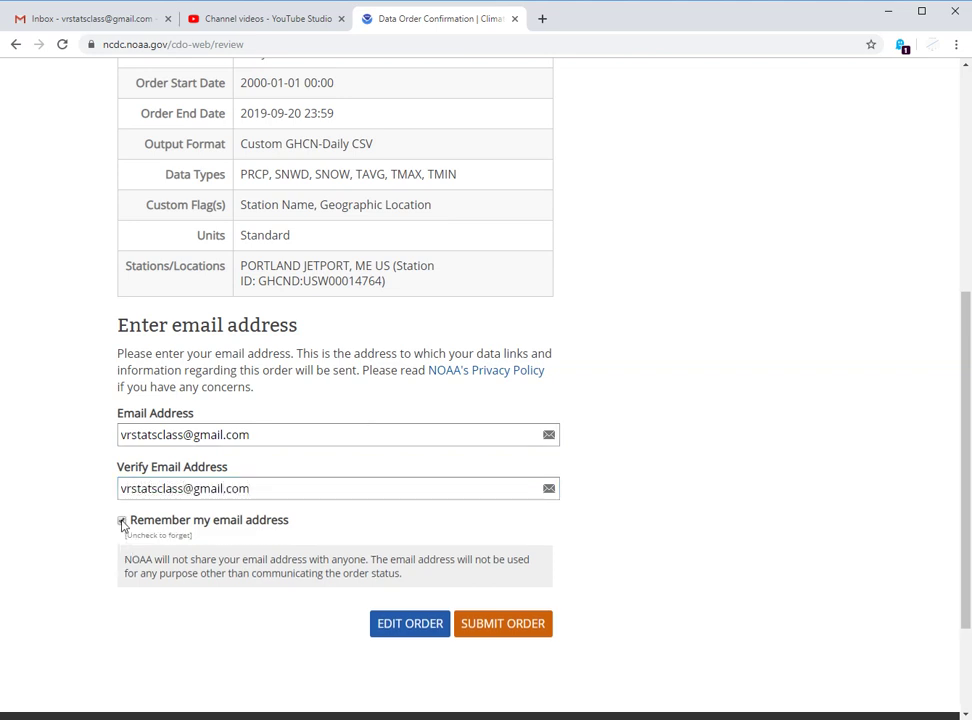
pyautogui.click(502, 630)
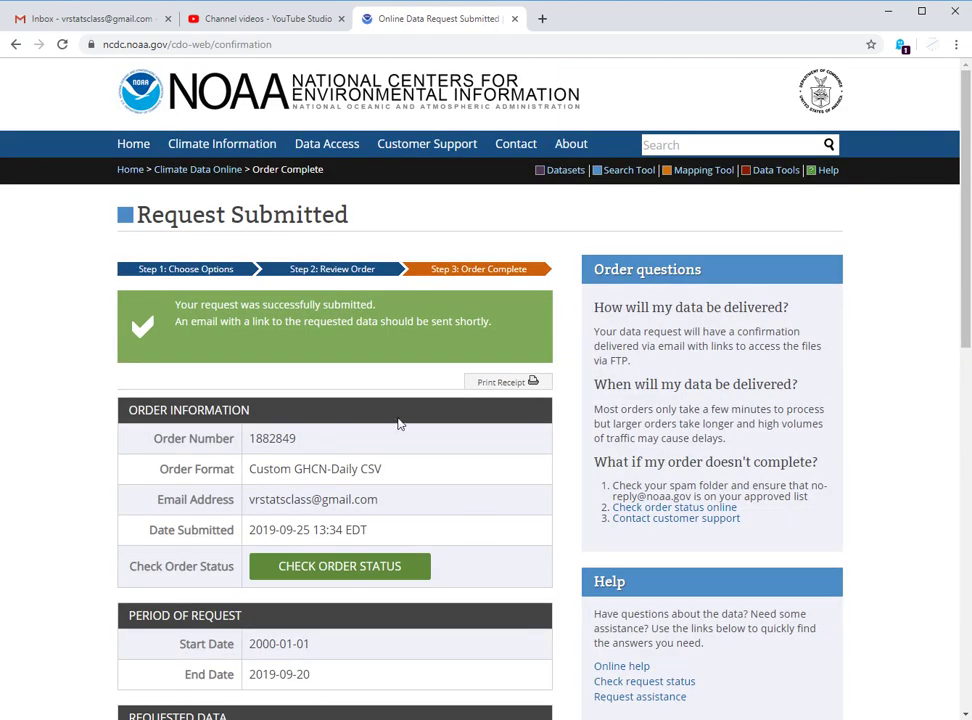
# - In Gmail's Primary inbox, open the NCEI CDO order-complete email and show the downloaded CSV in its folder
pyautogui.click(70, 20)
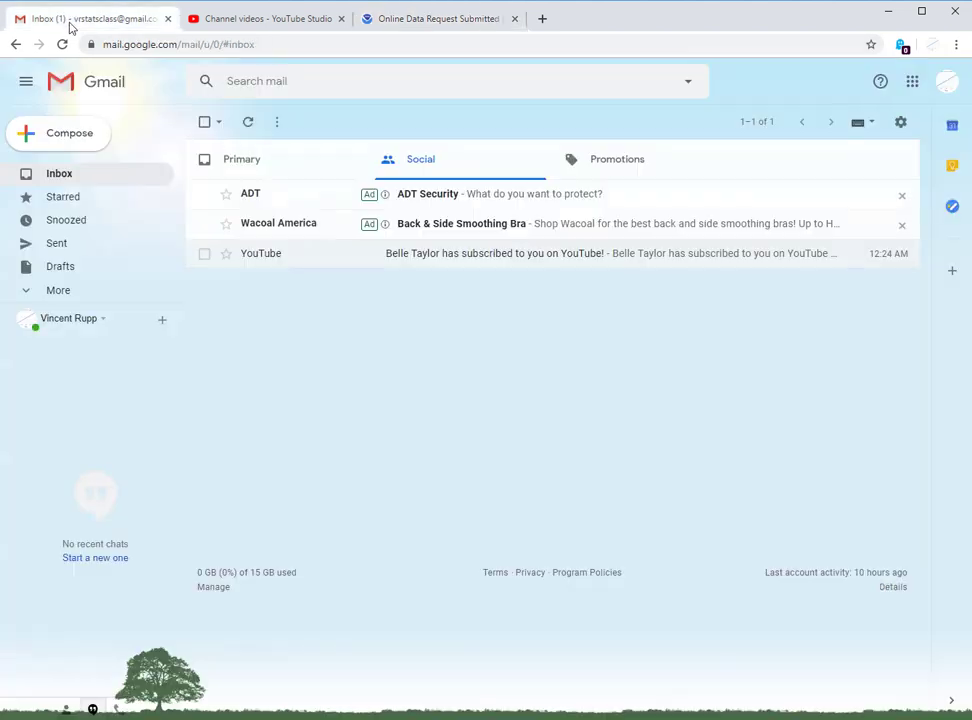
pyautogui.click(245, 158)
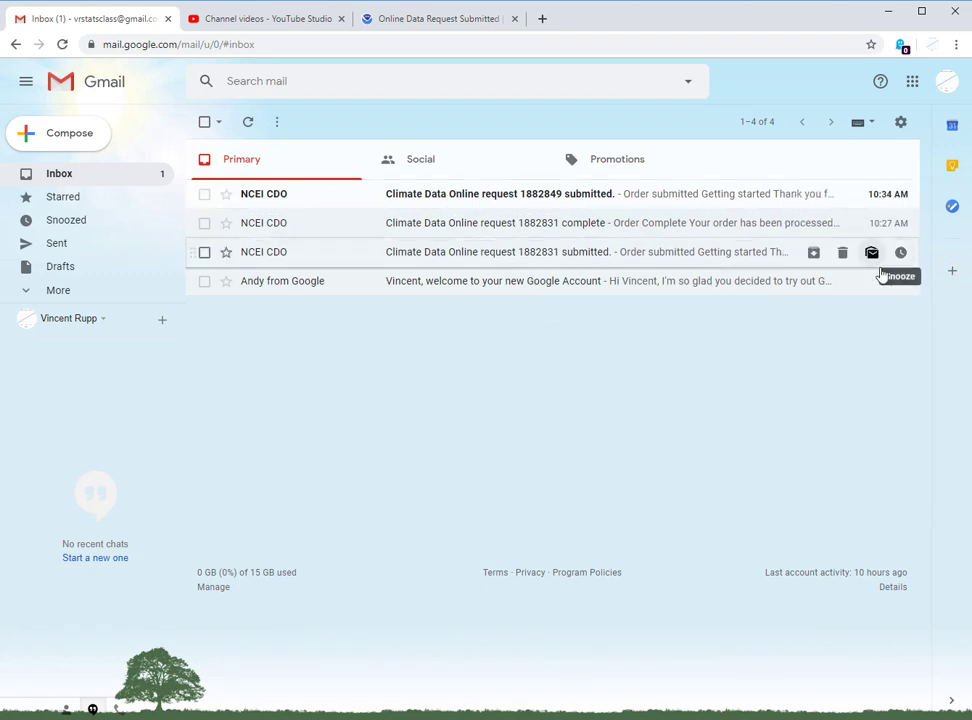
pyautogui.click(631, 234)
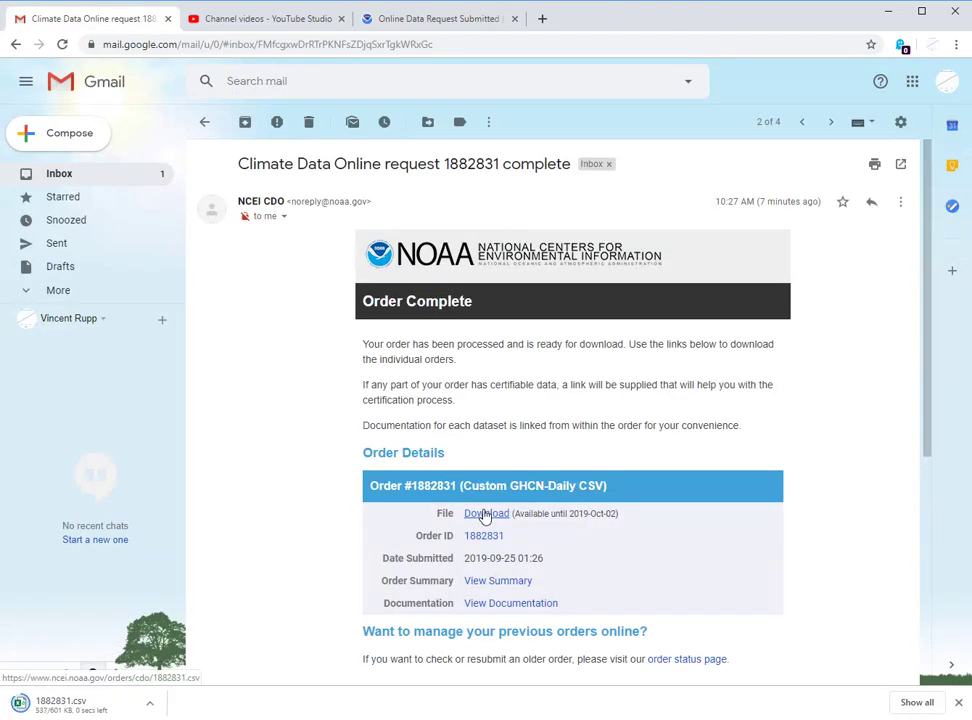
pyautogui.click(150, 704)
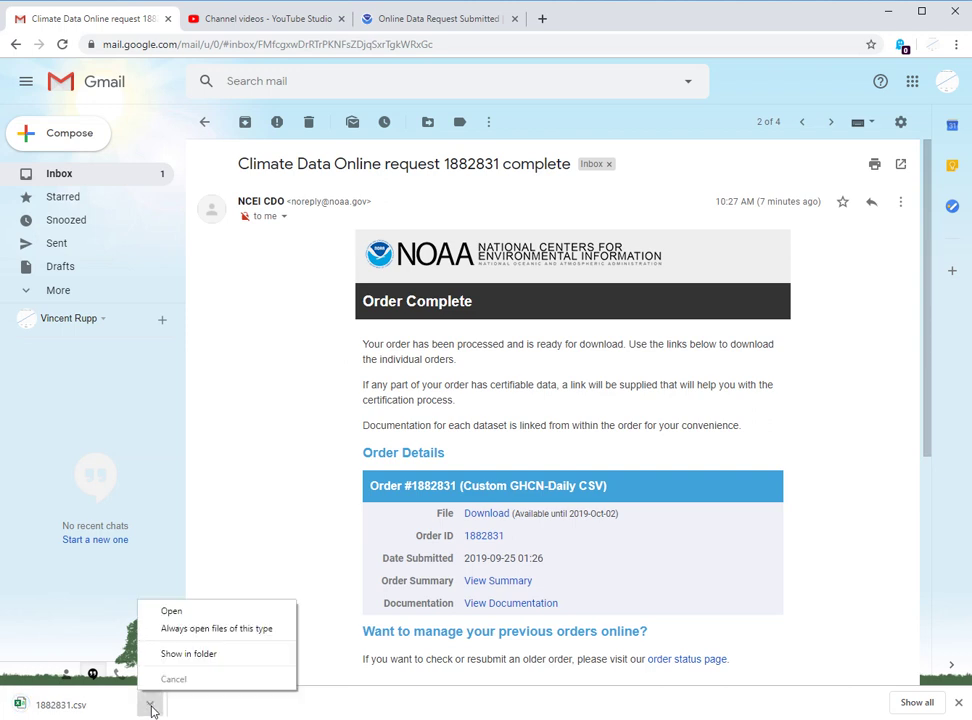
pyautogui.click(184, 656)
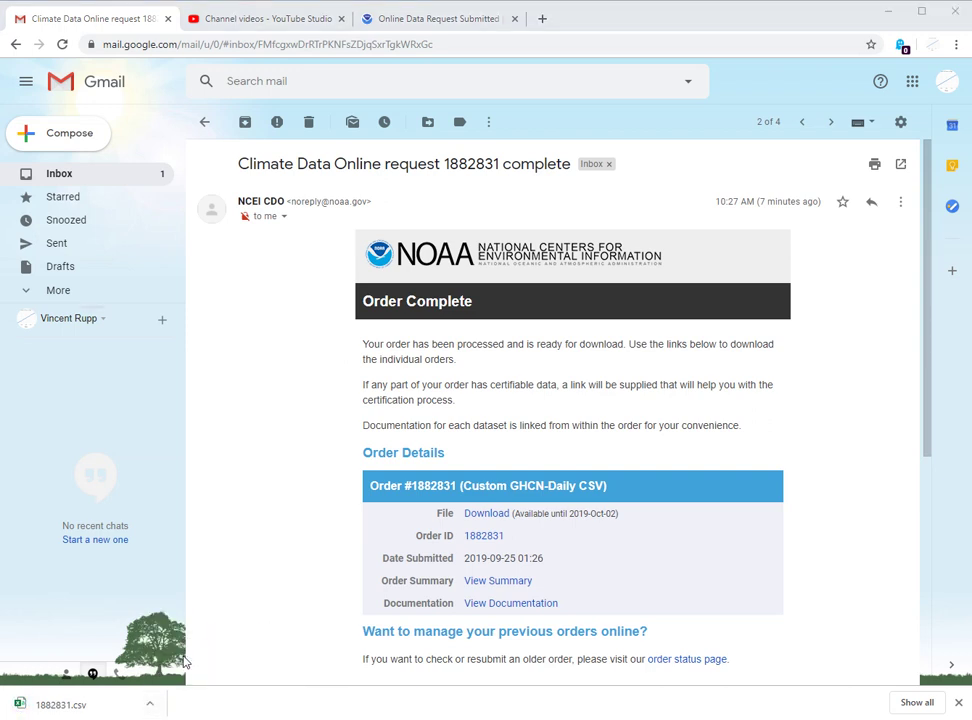